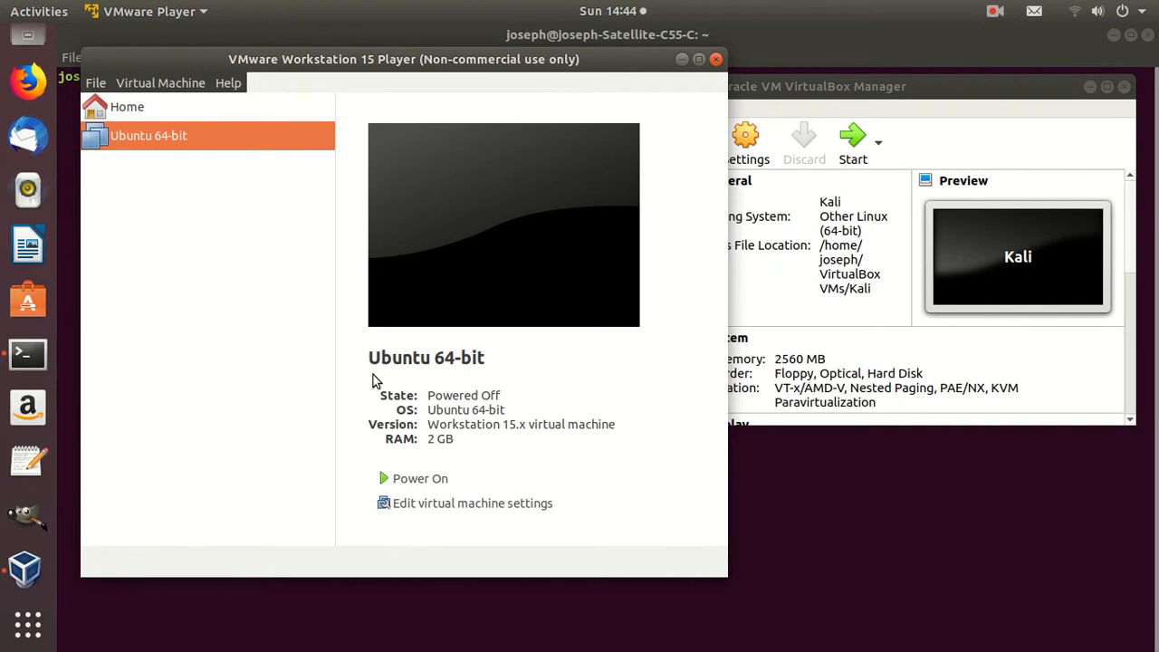
Try to power on the Ubuntu 64-bit virtual machine in VMware Player and dismiss the error dialogs
{"action": "left_click", "coordinate": [399, 479]}
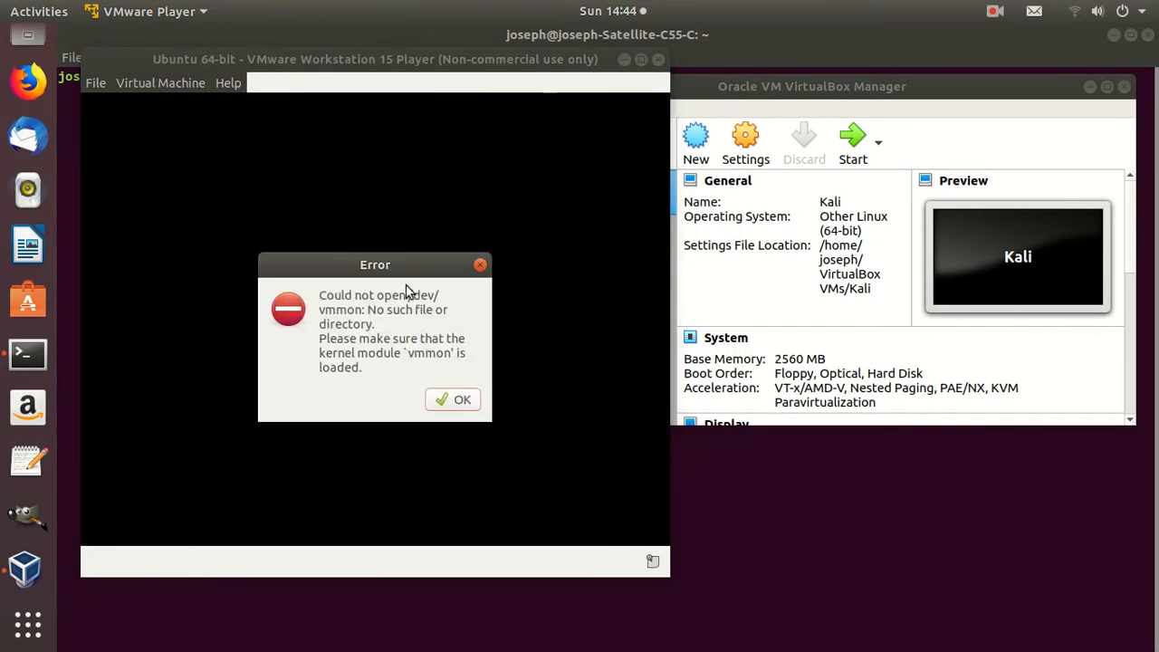
{"action": "left_click", "coordinate": [458, 401]}
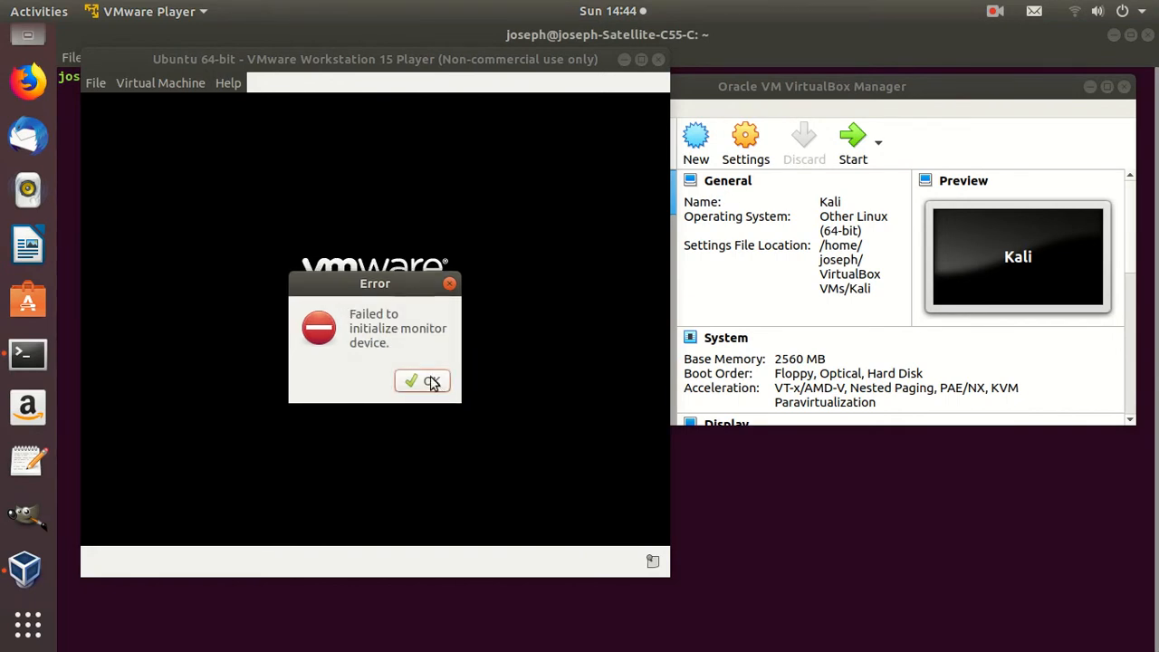
{"action": "left_click", "coordinate": [432, 382]}
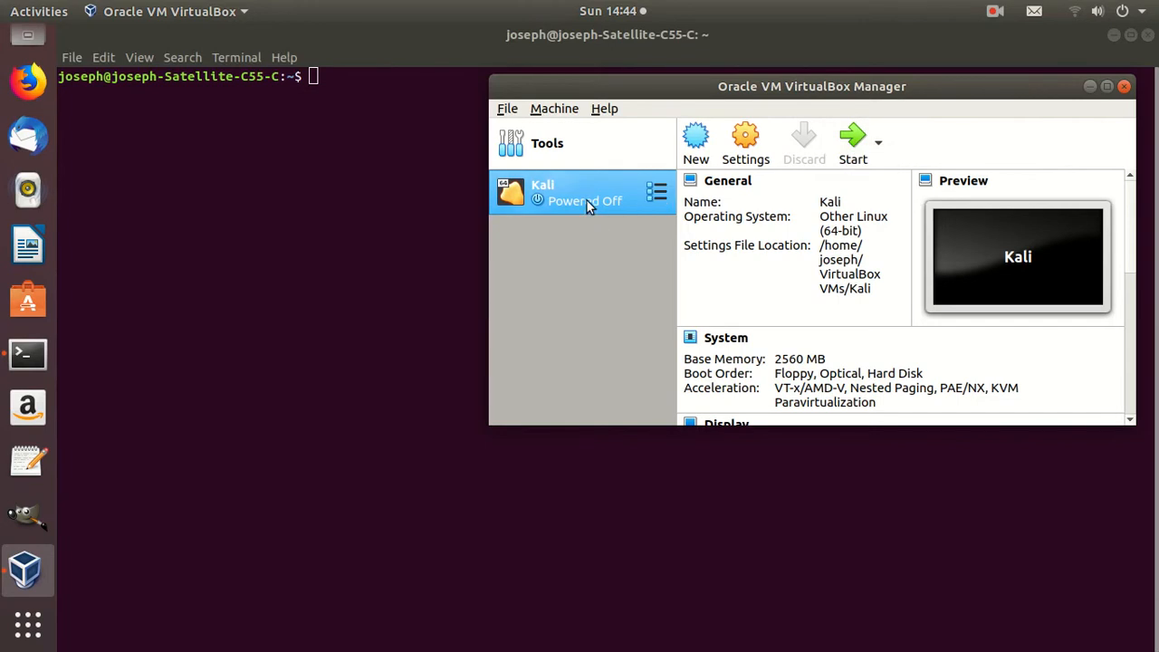
Try to start the Kali virtual machine in VirtualBox, dismiss the error dialogs and close VirtualBox Manager
{"action": "left_click", "coordinate": [856, 152]}
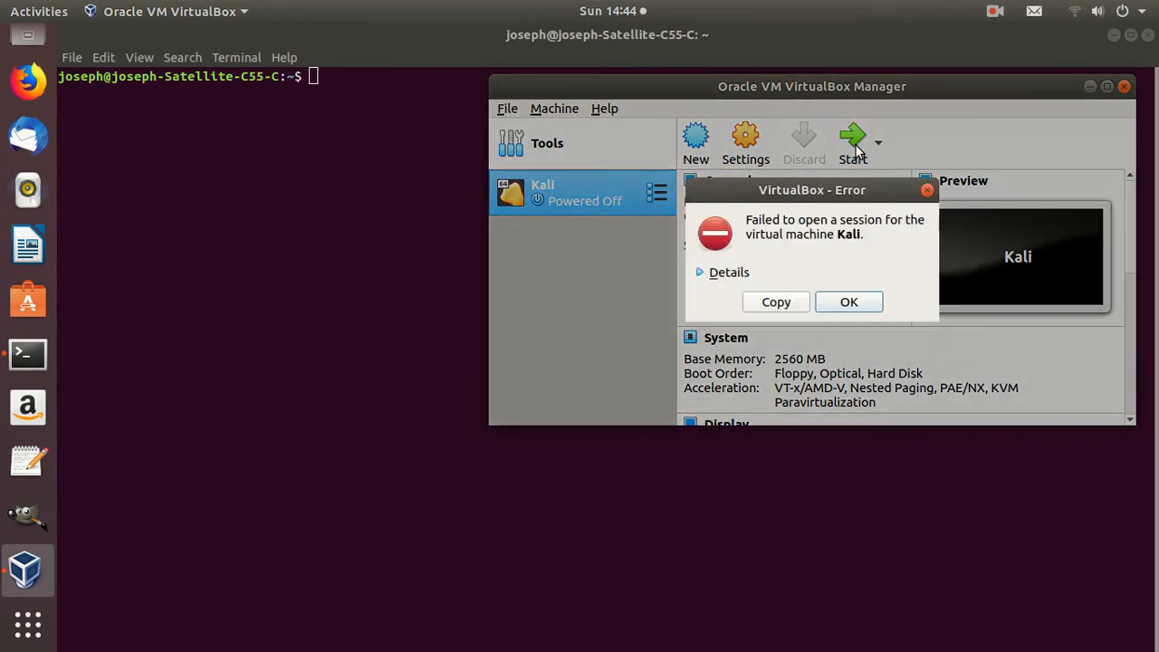
{"action": "left_click", "coordinate": [856, 152]}
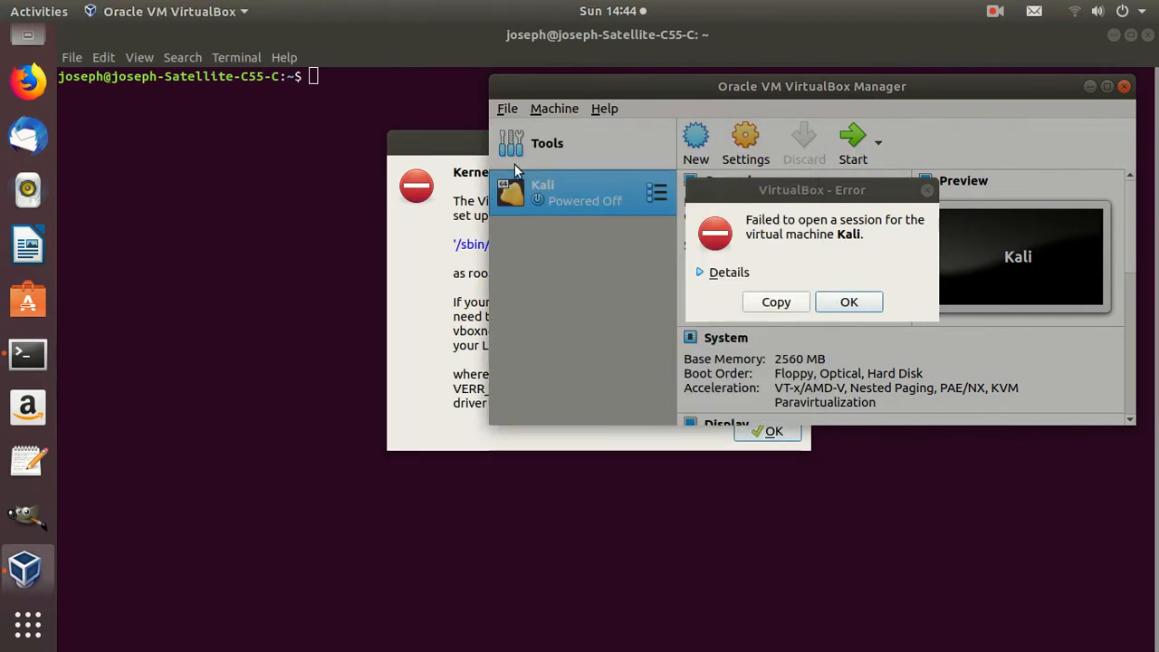
{"action": "left_click", "coordinate": [455, 156]}
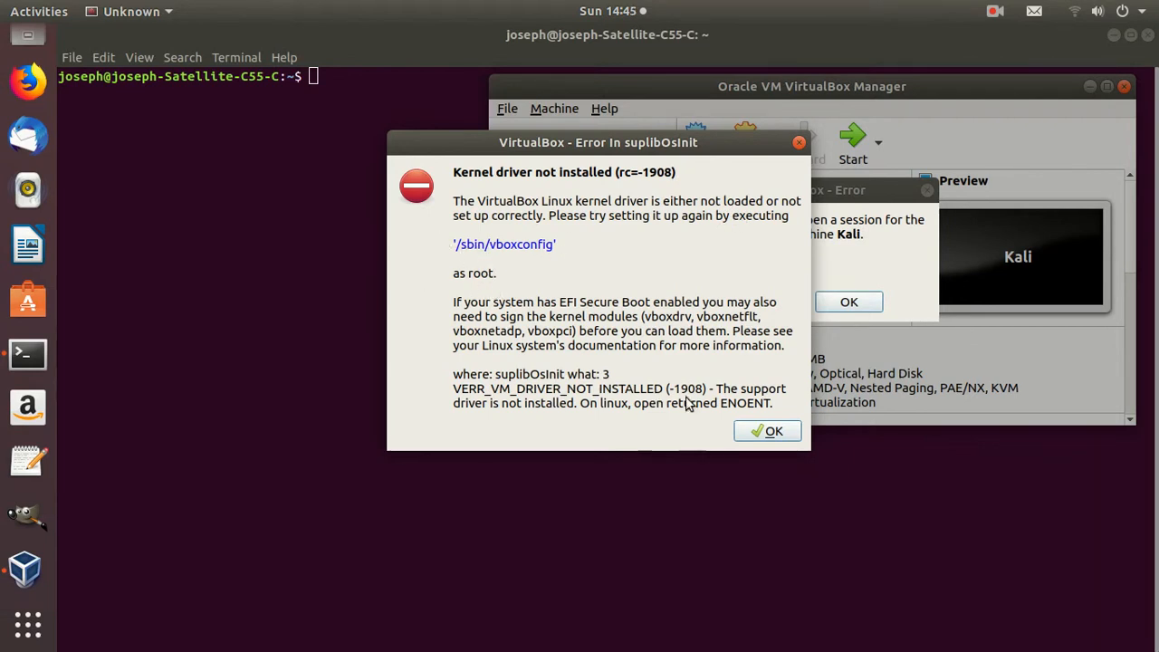
{"action": "left_click", "coordinate": [748, 435]}
{"action": "left_click", "coordinate": [839, 303]}
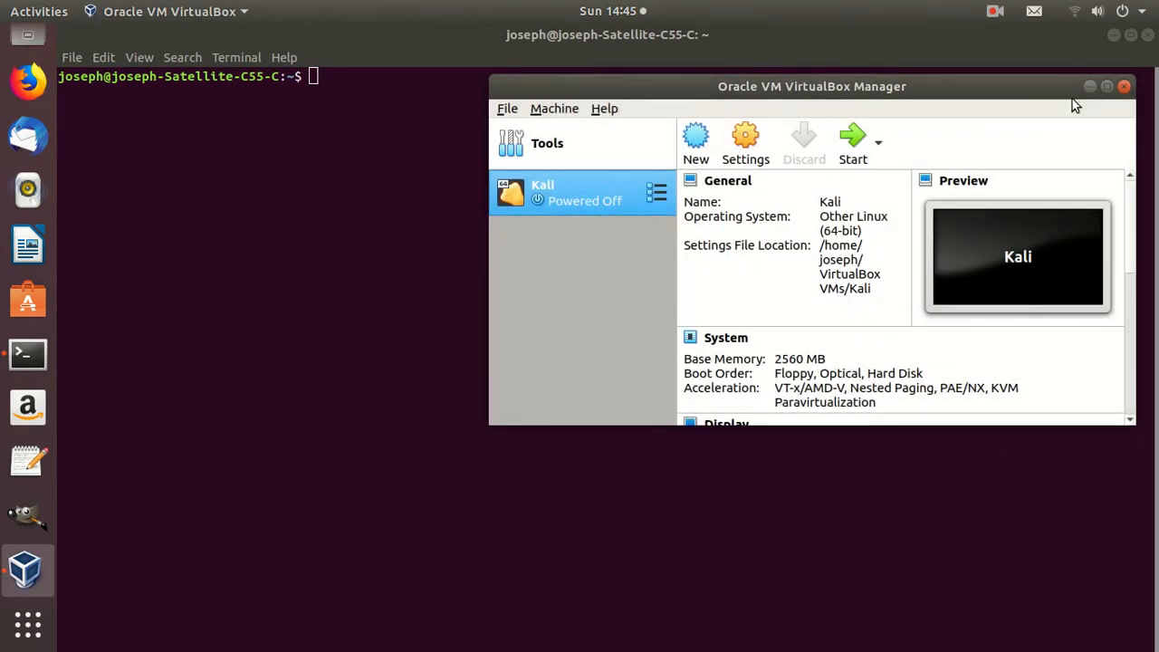
{"action": "left_click", "coordinate": [1124, 87]}
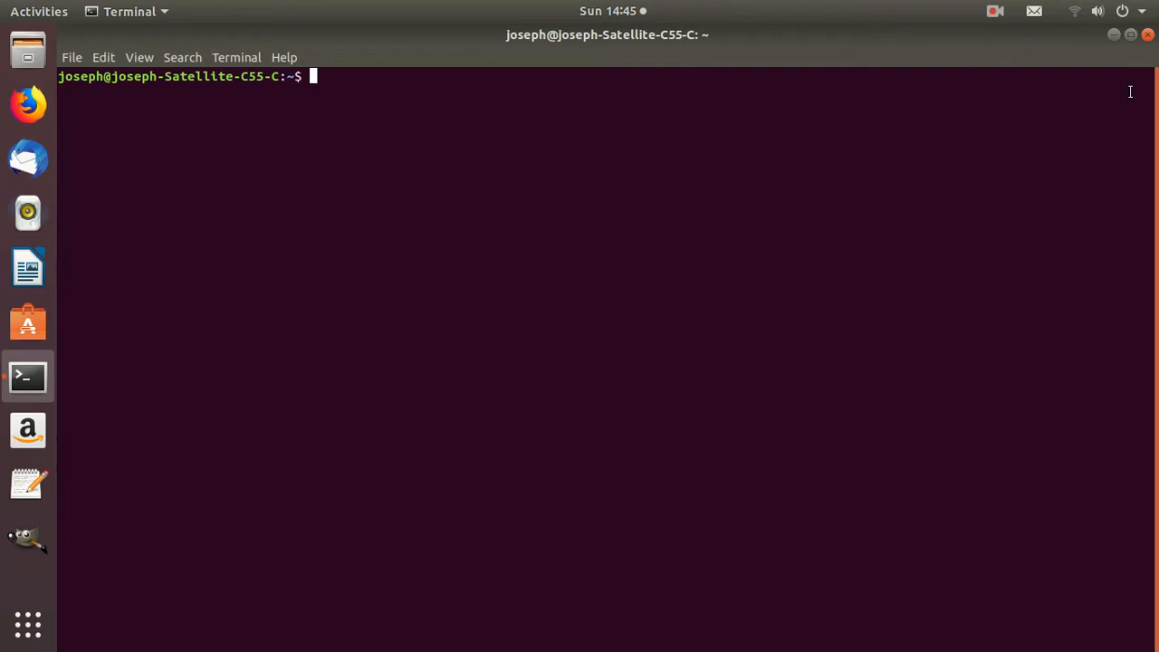
Run sudo apt-get install virt-manager in the terminal and enter the sudo password
{"action": "type", "text": "sudo apt-get install virt"}
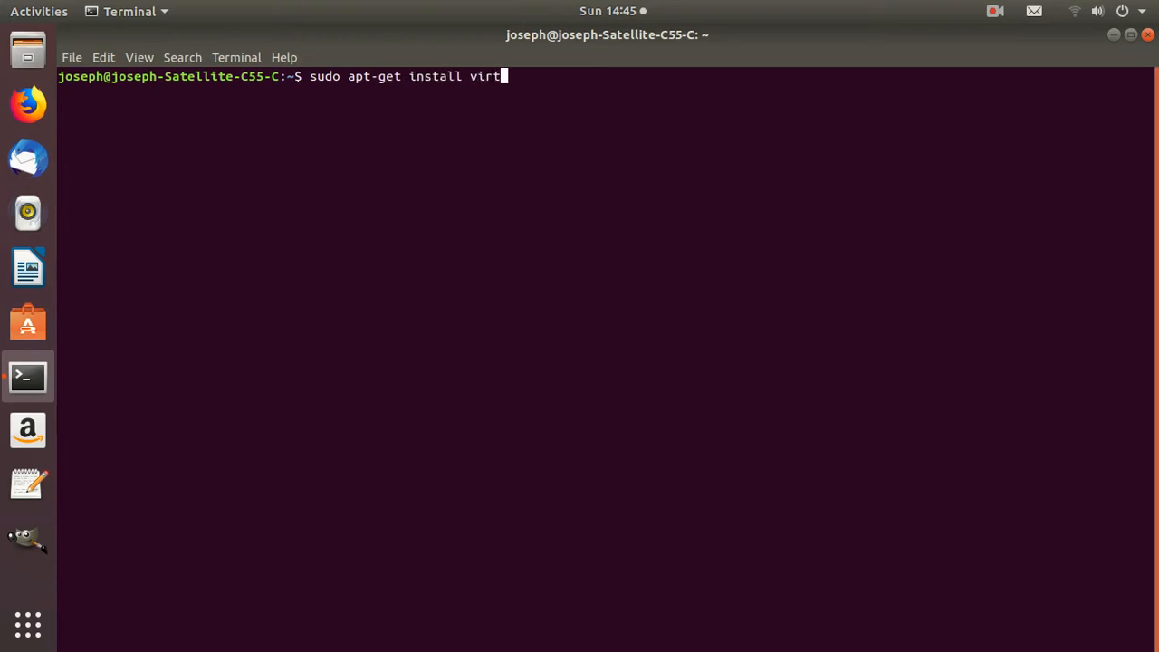
{"action": "type", "text": "-manager"}
{"action": "key", "text": "Return"}
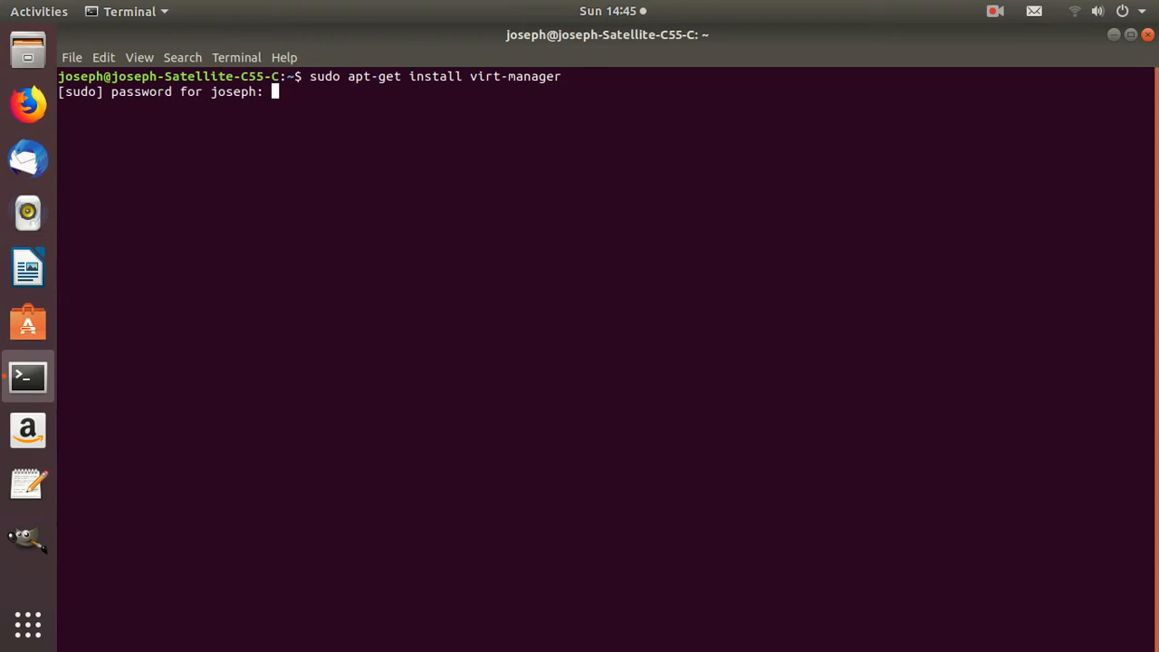
{"action": "key", "text": "Return"}
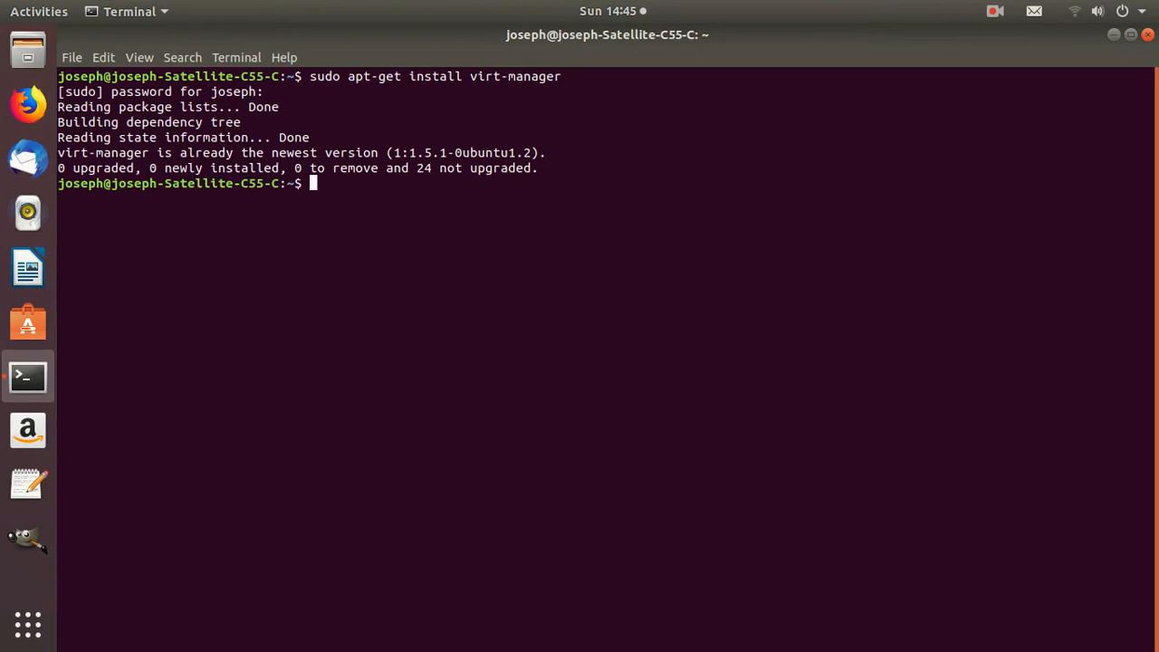
Install the QEMU package by running sudo apt-get install qemu
{"action": "type", "text": "sudo apt-get install qemu"}
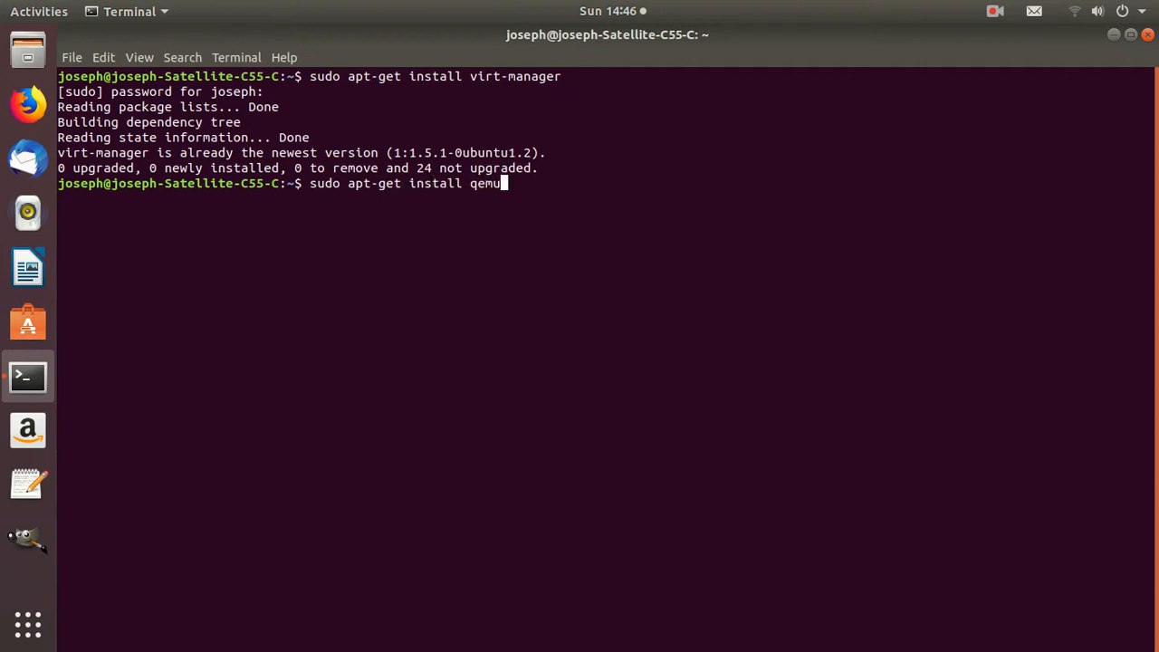
{"action": "key", "text": "Return"}
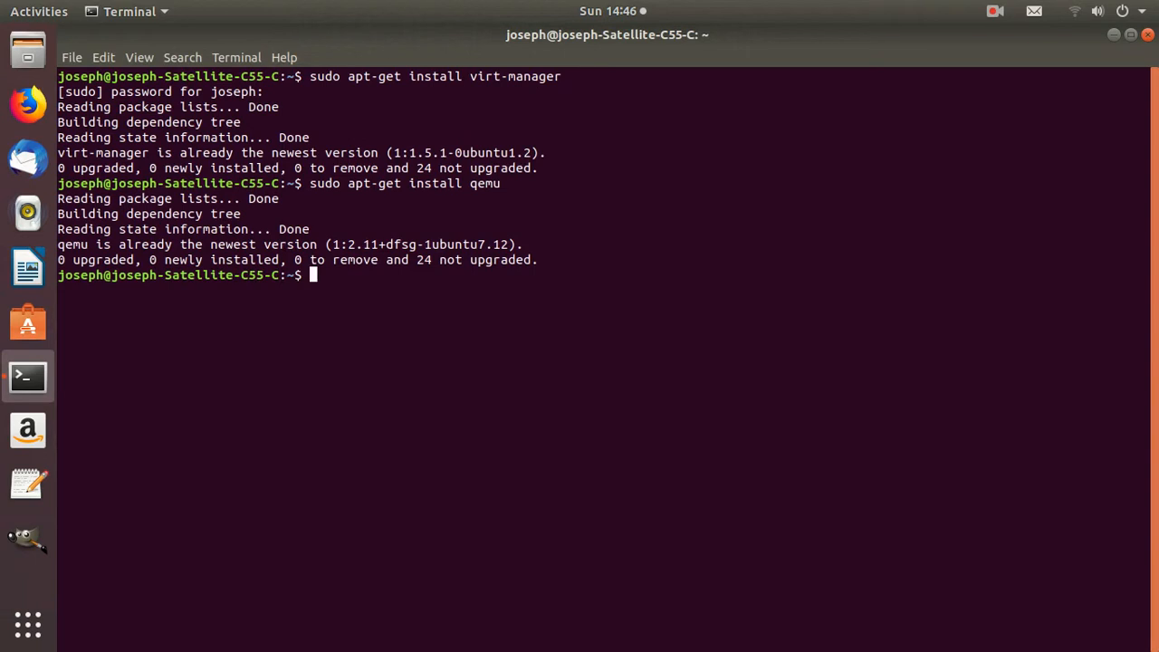
Enlarge the terminal text by three zoom levels
{"action": "key", "text": "ctrl+plus"}
{"action": "key", "text": "ctrl+plus"}
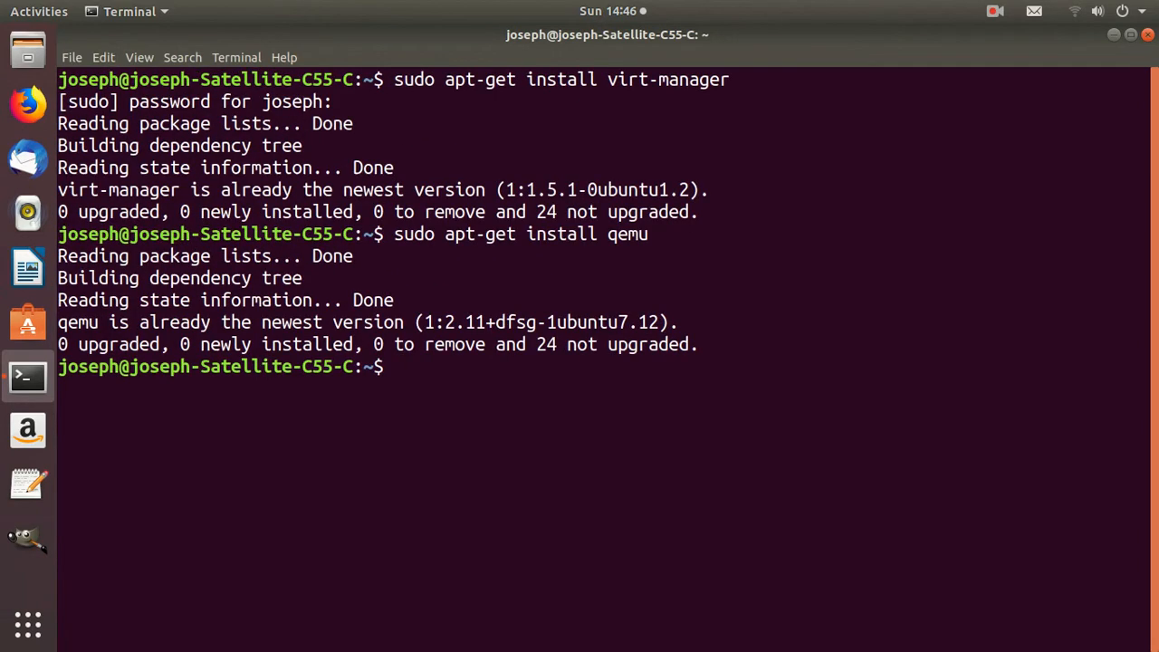
{"action": "key", "text": "ctrl+plus"}
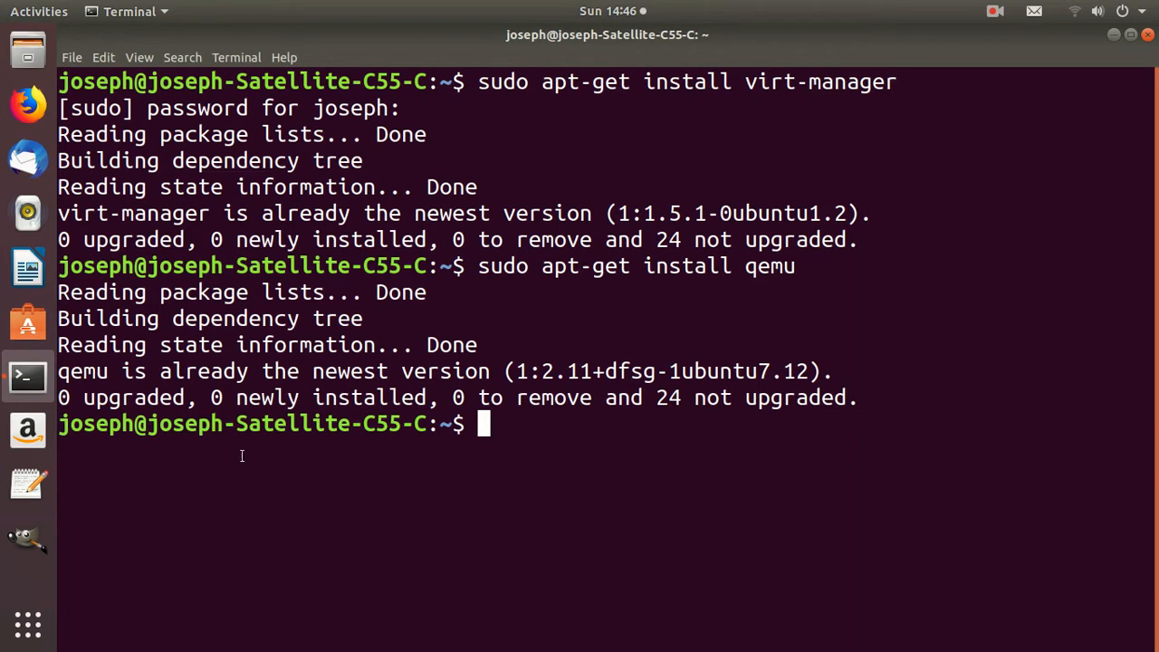
Find Virtual Machine Manager through the desktop application search and launch it
{"action": "left_click", "coordinate": [26, 54]}
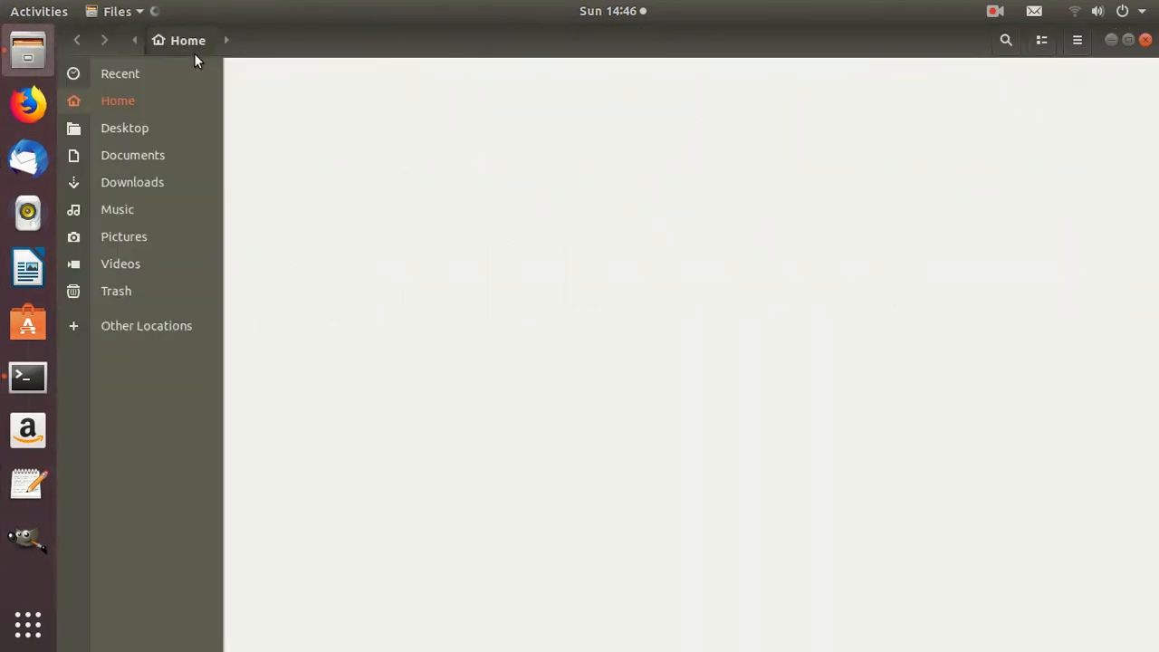
{"action": "left_click", "coordinate": [1145, 40]}
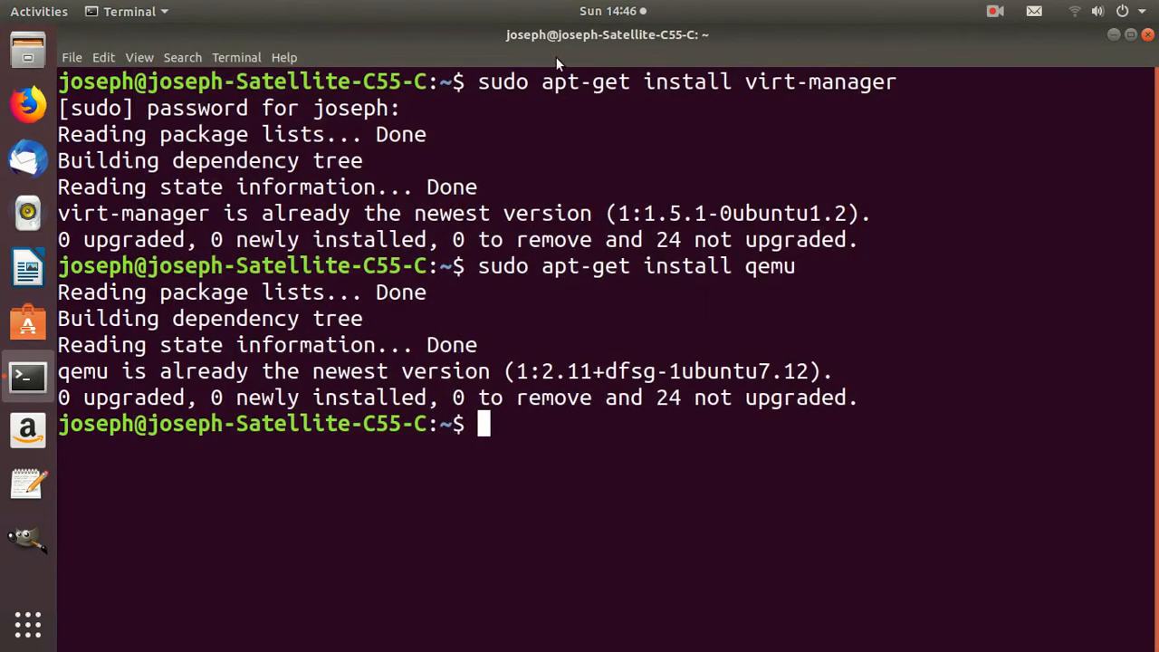
{"action": "left_click", "coordinate": [25, 13]}
{"action": "left_click", "coordinate": [506, 52]}
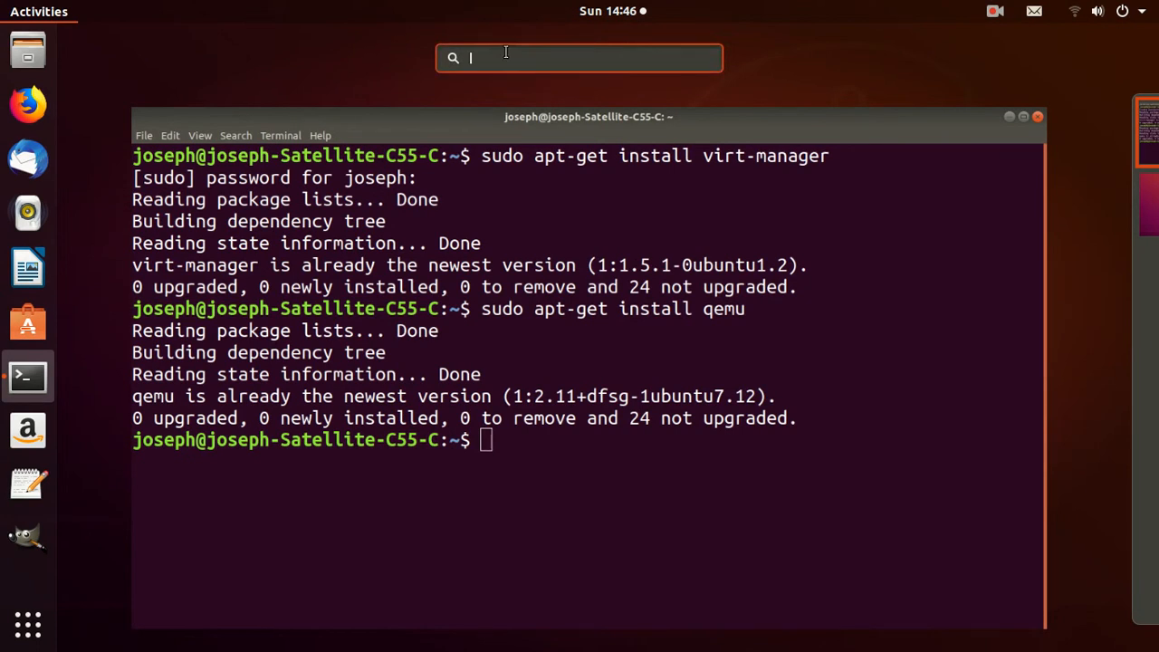
{"action": "type", "text": "v"}
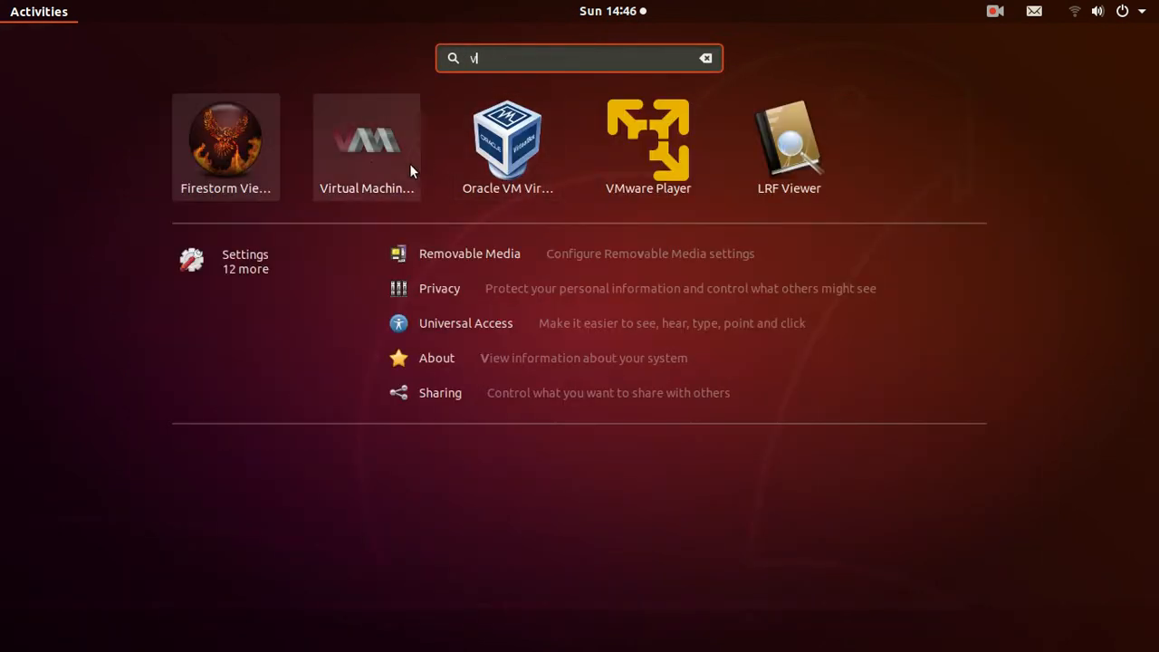
{"action": "left_click", "coordinate": [370, 161]}
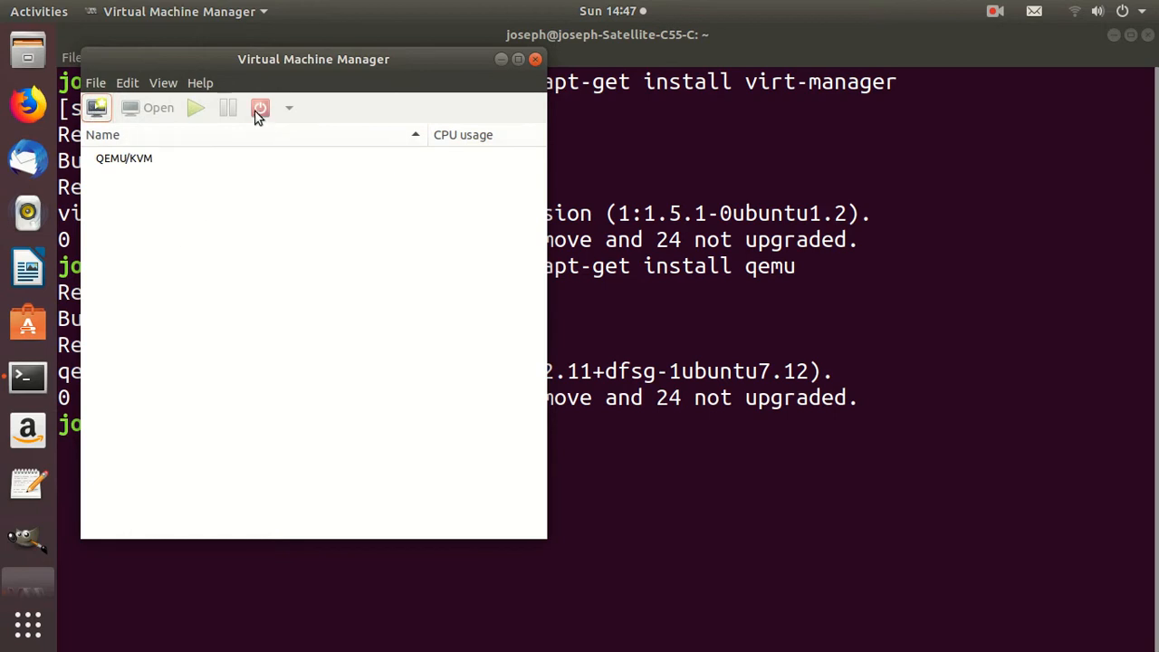
Open the new virtual machine wizard, dismiss it and close Virtual Machine Manager
{"action": "left_click", "coordinate": [97, 110]}
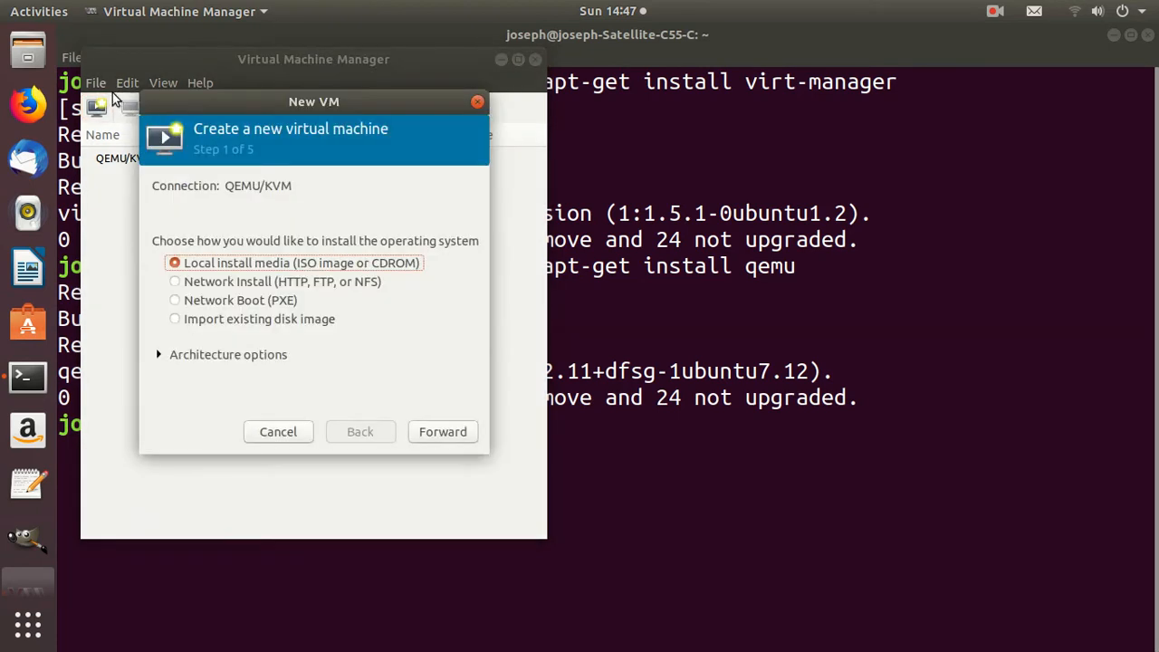
{"action": "left_click", "coordinate": [477, 102]}
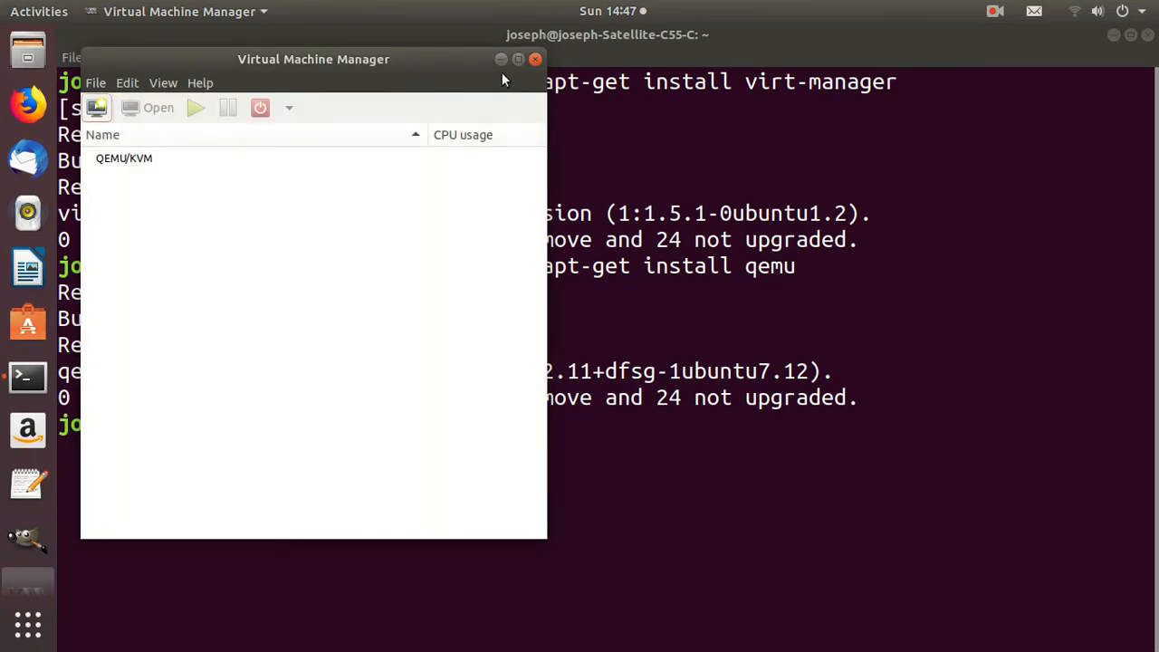
{"action": "left_click", "coordinate": [535, 60]}
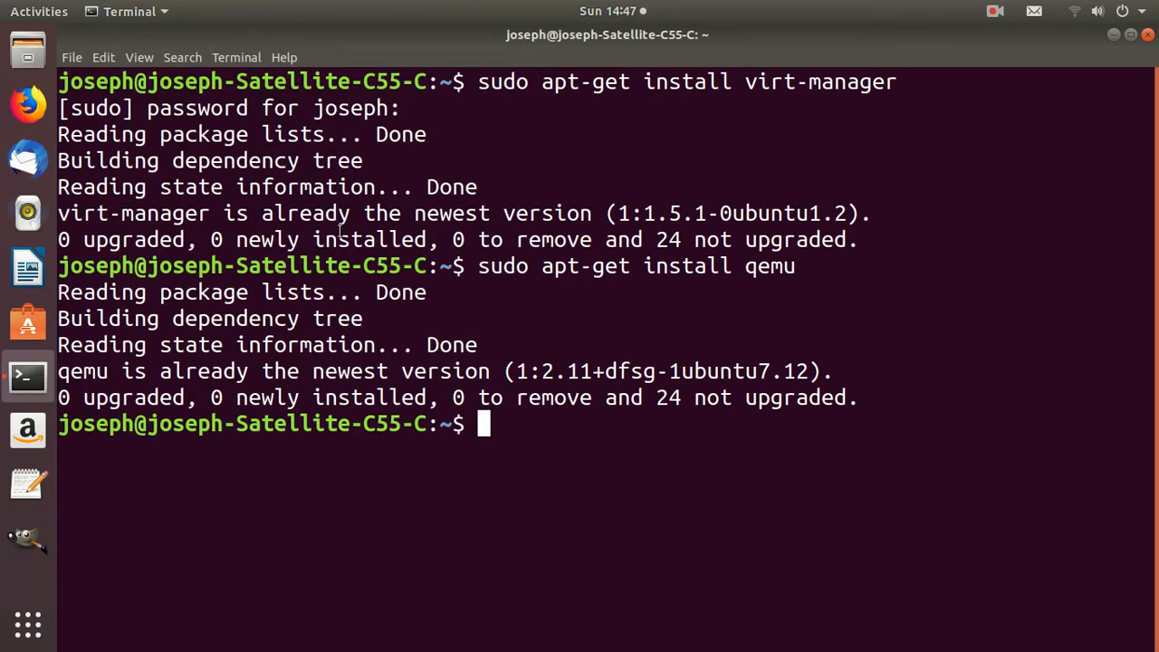
Reduce the earlier virt-manager install command to sudo virt-manager and run it to launch Virtual Machine Manager as root
{"action": "key", "text": "Up"}
{"action": "key", "text": "Up"}
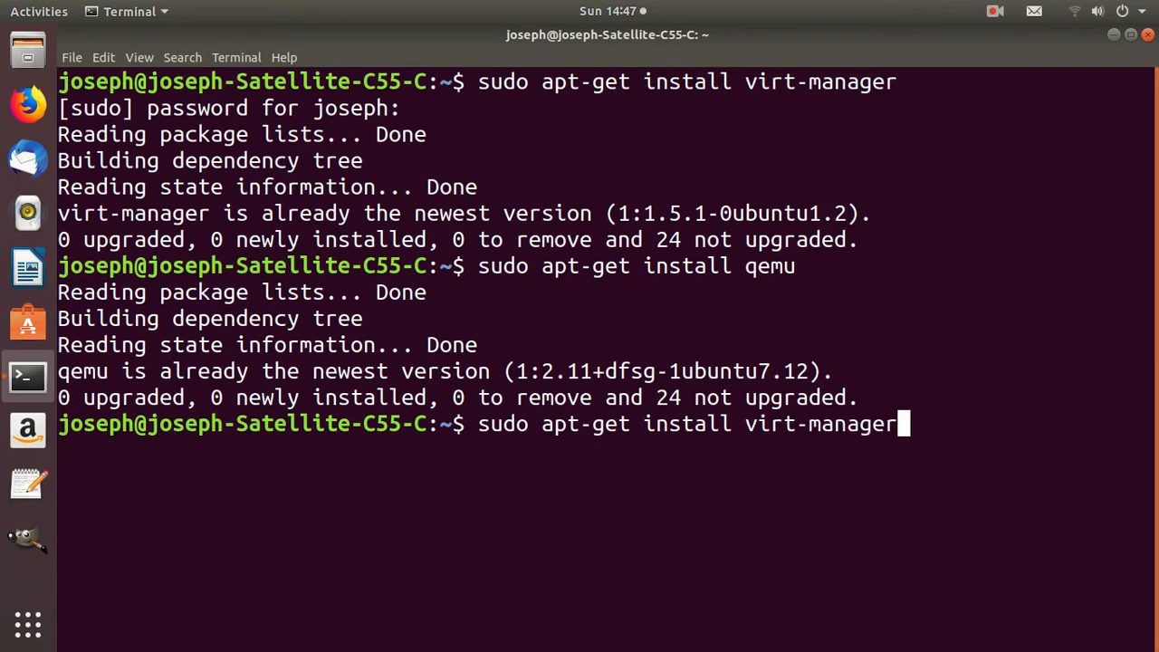
{"action": "key", "text": "Left"}
{"action": "key", "text": "Left"}
{"action": "key", "text": "Left"}
{"action": "key", "text": "Left"}
{"action": "key", "text": "Left"}
{"action": "key", "text": "Left"}
{"action": "key", "text": "Left"}
{"action": "key", "text": "Left"}
{"action": "key", "text": "Left"}
{"action": "key", "text": "Left"}
{"action": "key", "text": "Left"}
{"action": "key", "text": "Left"}
{"action": "key", "text": "BackSpace"}
{"action": "key", "text": "BackSpace"}
{"action": "key", "text": "BackSpace"}
{"action": "key", "text": "BackSpace"}
{"action": "key", "text": "BackSpace"}
{"action": "key", "text": "BackSpace"}
{"action": "key", "text": "BackSpace"}
{"action": "key", "text": "BackSpace"}
{"action": "key", "text": "BackSpace"}
{"action": "key", "text": "BackSpace"}
{"action": "key", "text": "BackSpace"}
{"action": "key", "text": "BackSpace"}
{"action": "key", "text": "BackSpace"}
{"action": "key", "text": "BackSpace"}
{"action": "key", "text": "BackSpace"}
{"action": "key", "text": "BackSpace"}
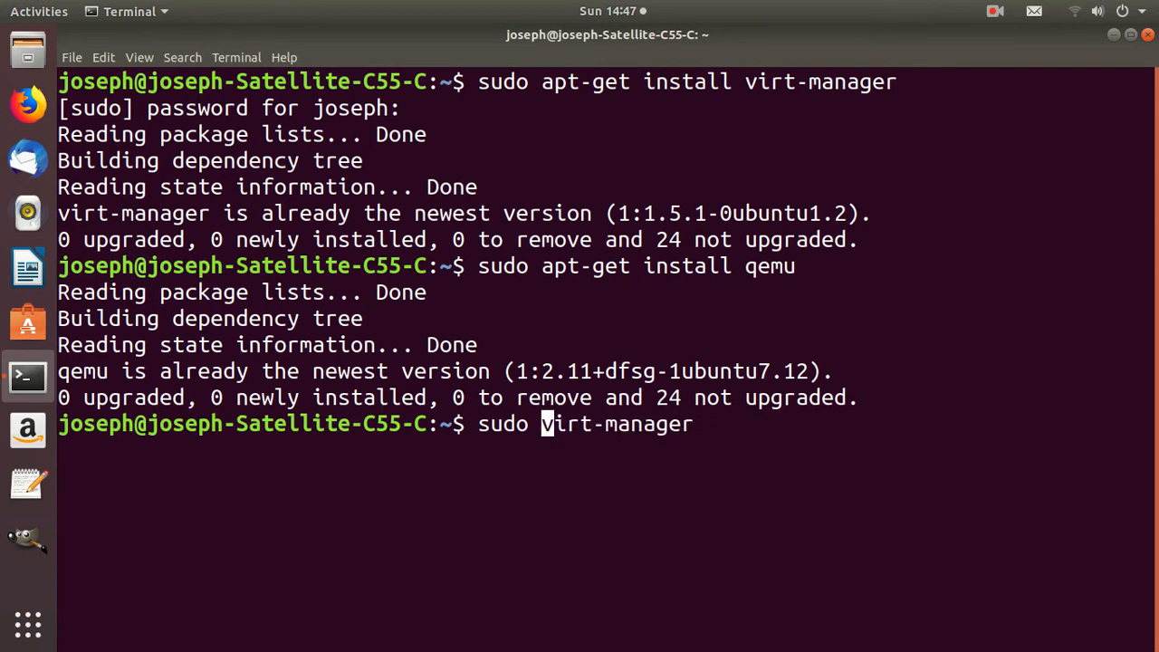
{"action": "key", "text": "Return"}
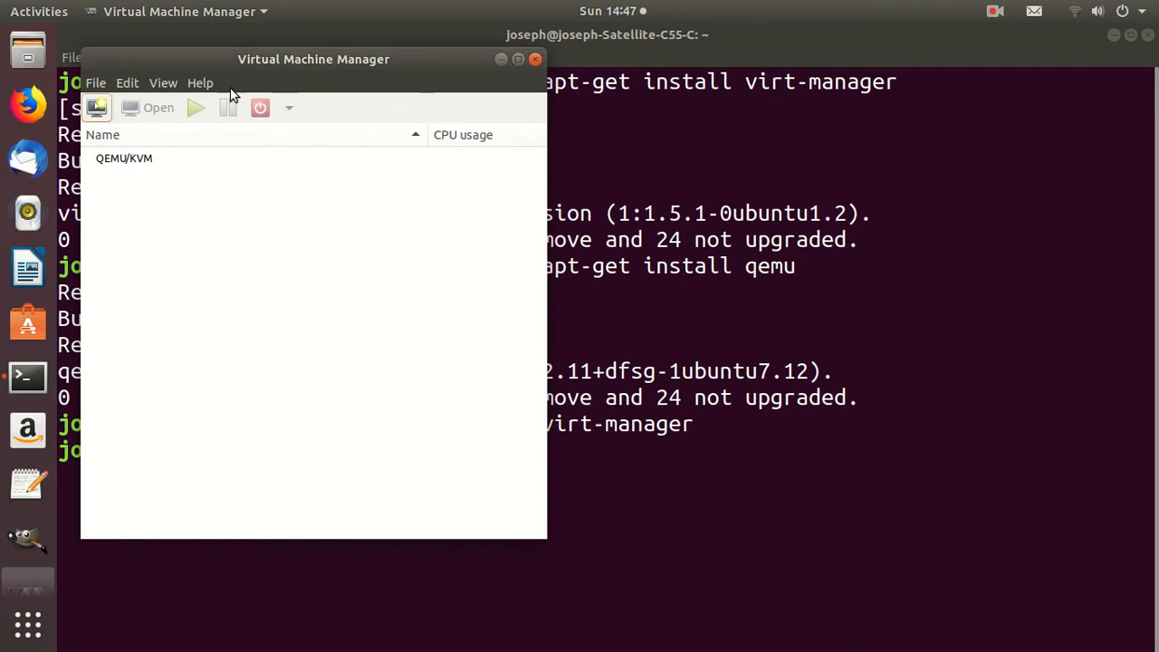
Start a new virtual machine from local install media, using bodhi-5.0.0-64.iso from the Downloads storage pool as the ISO image
{"action": "left_click", "coordinate": [96, 108]}
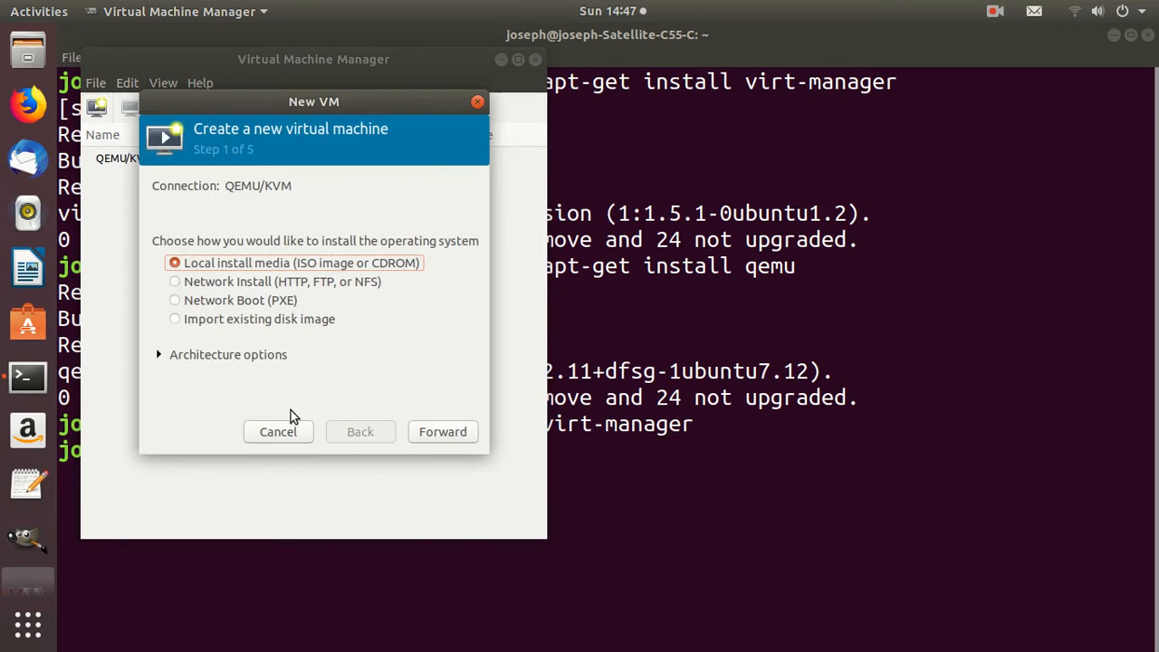
{"action": "left_click", "coordinate": [425, 433]}
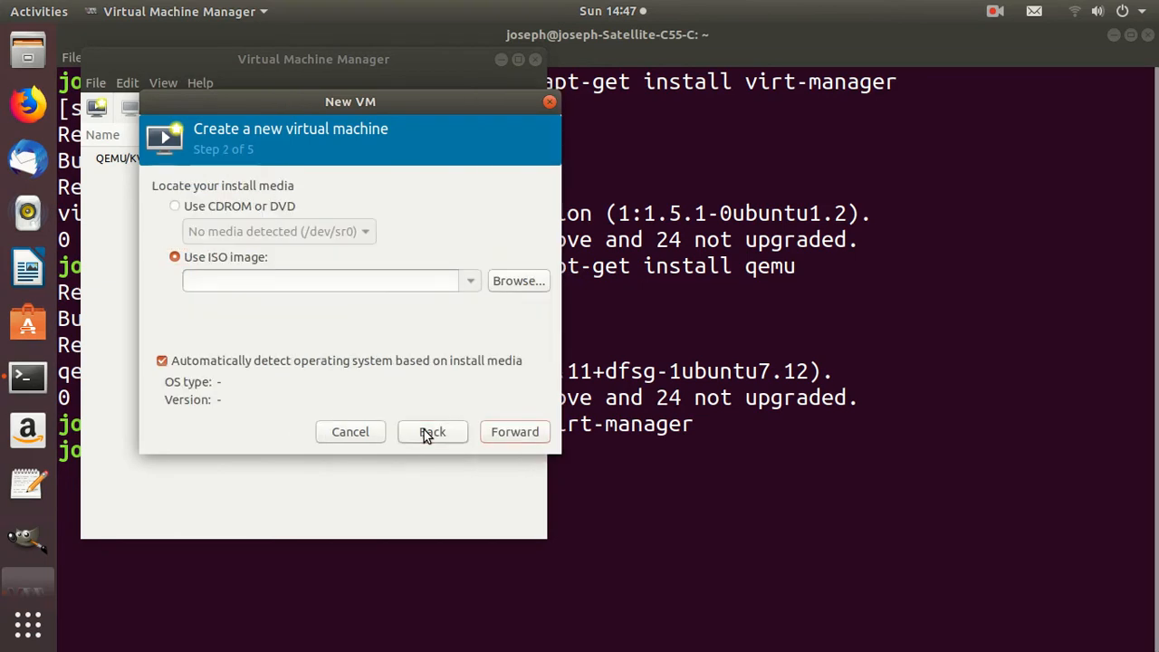
{"action": "left_click", "coordinate": [516, 281]}
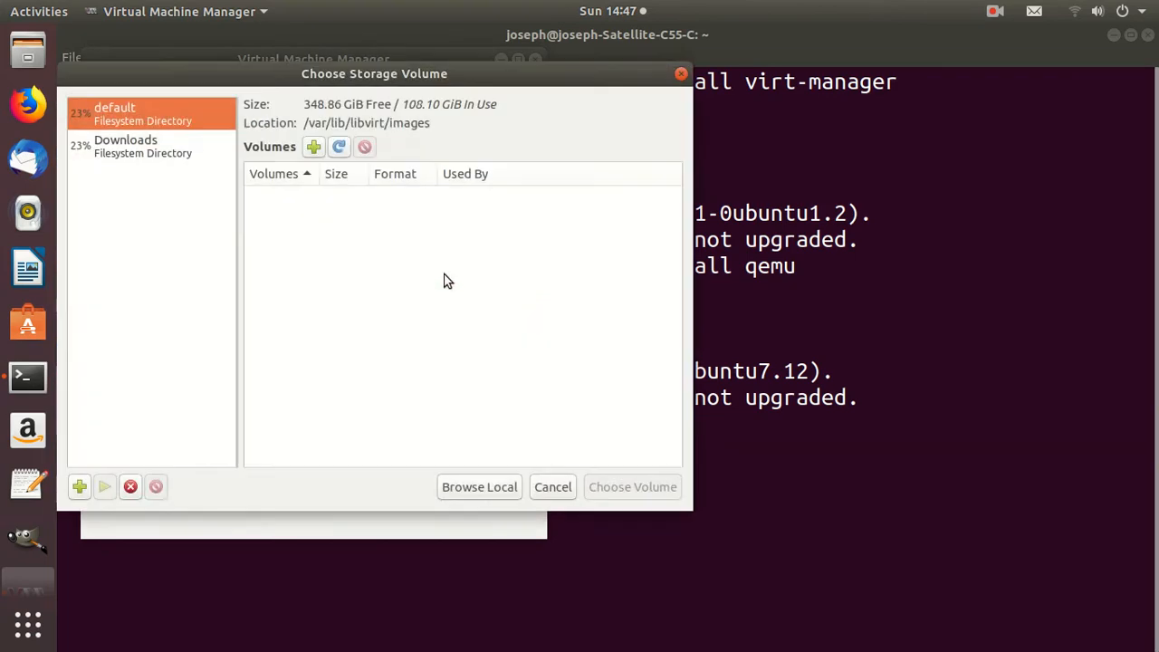
{"action": "left_click", "coordinate": [141, 154]}
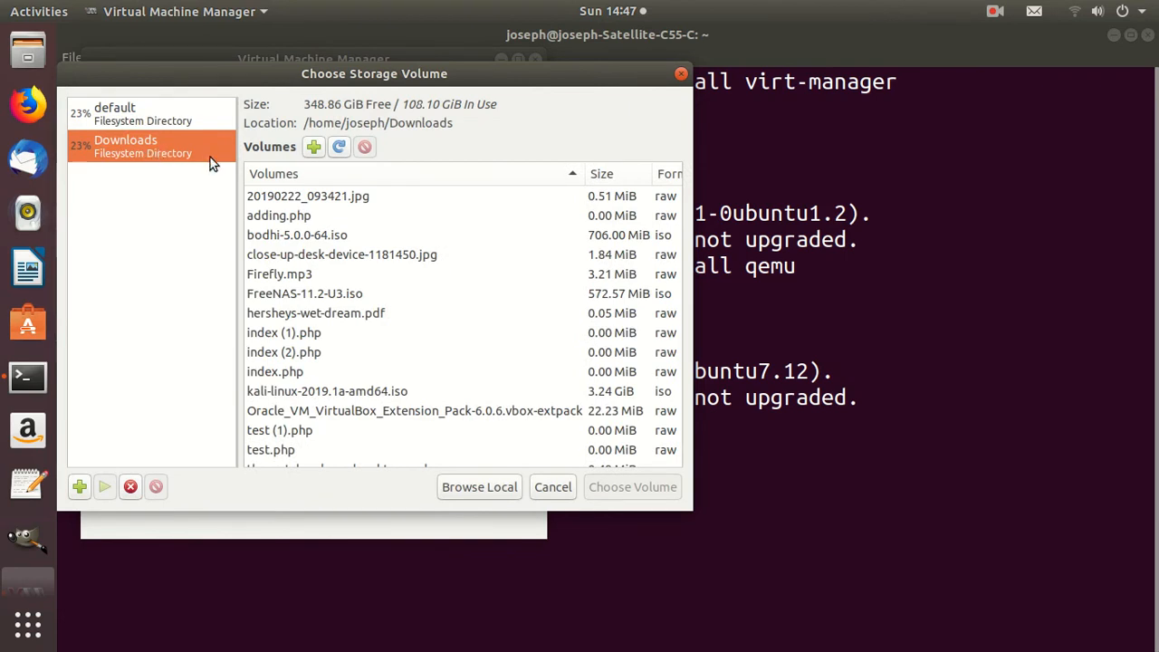
{"action": "left_click", "coordinate": [309, 237]}
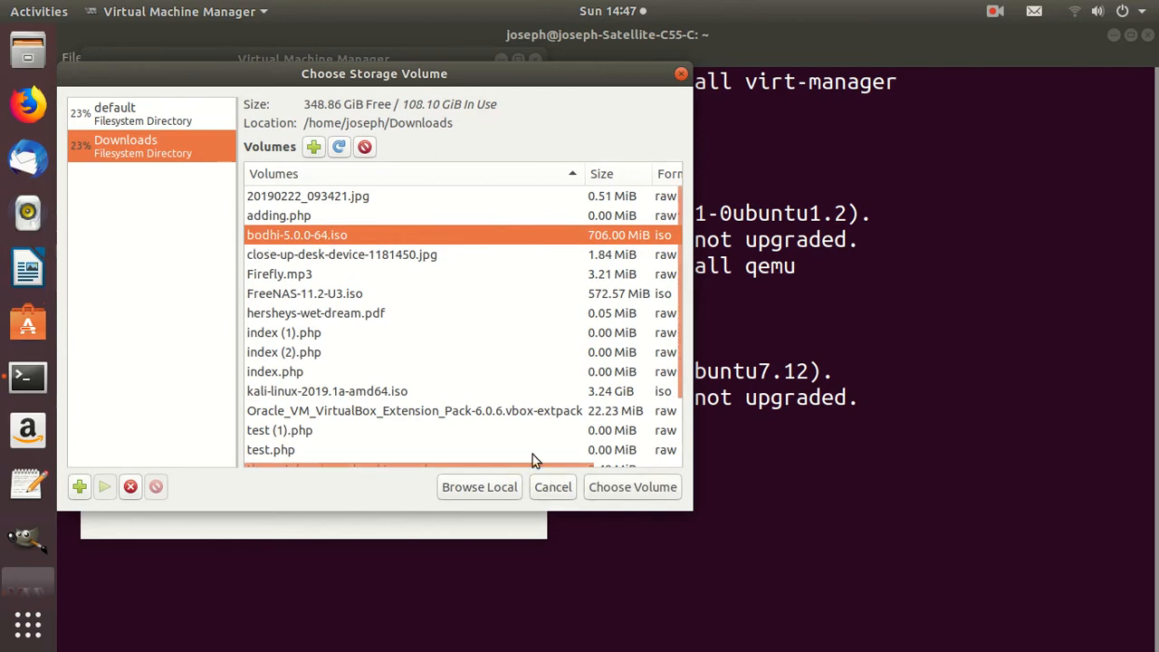
{"action": "double_click", "coordinate": [428, 234]}
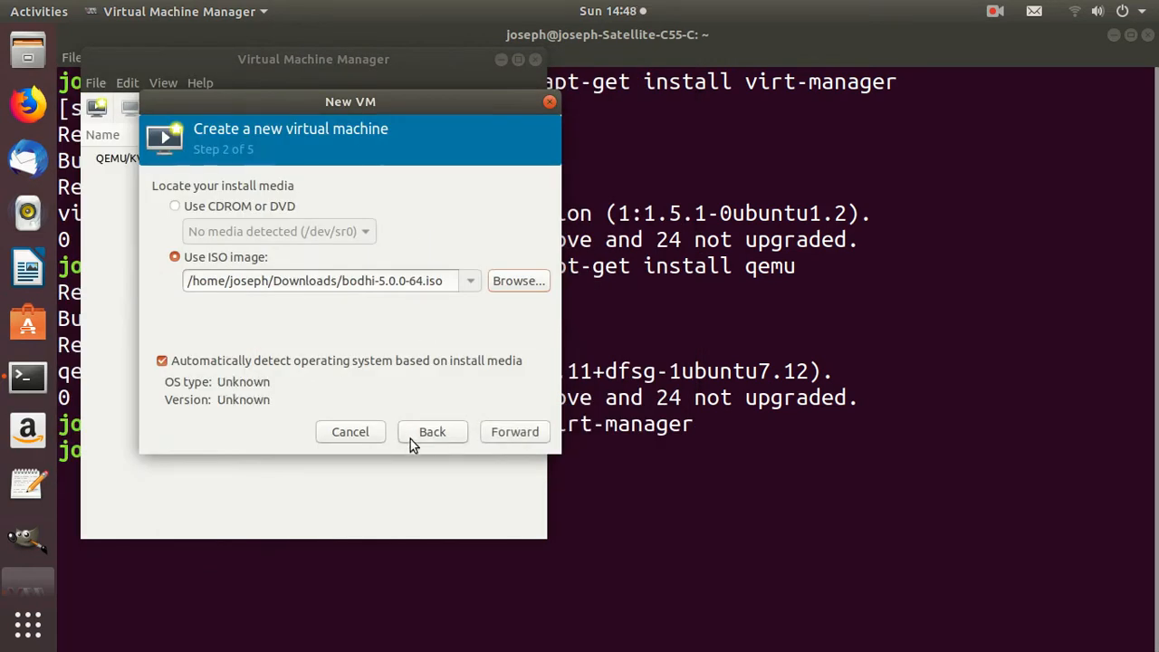
Accept the ISO, then keep 1024 MiB of memory, 1 CPU and a 20 GiB disk image for the virtual machine
{"action": "left_click", "coordinate": [494, 437]}
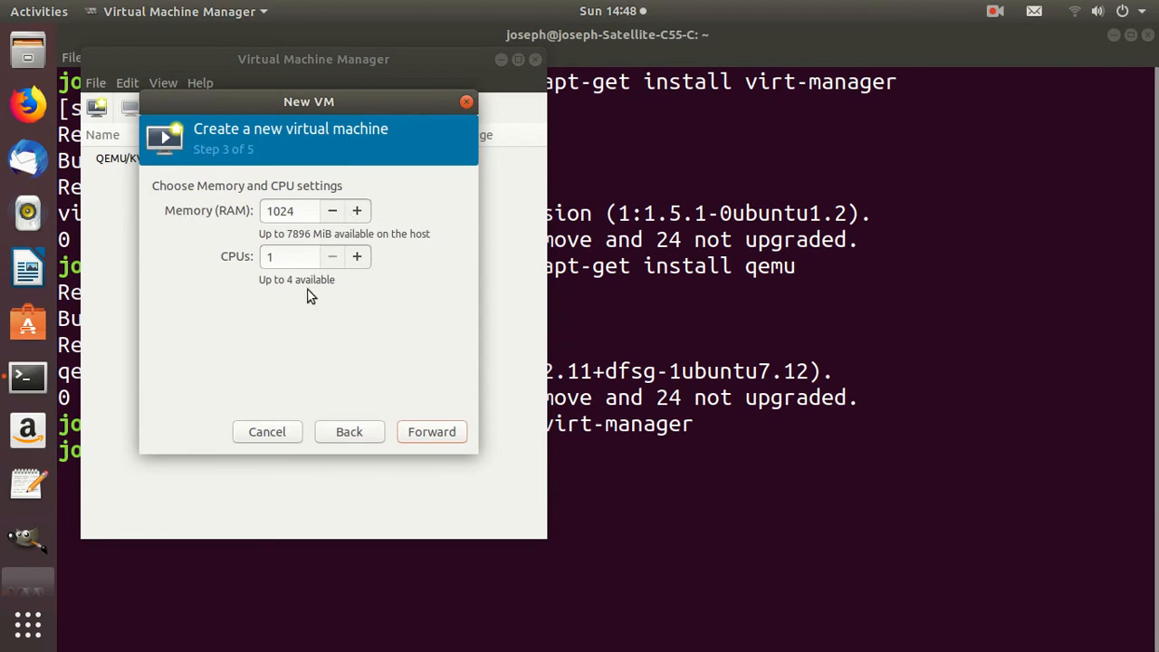
{"action": "left_click", "coordinate": [413, 437]}
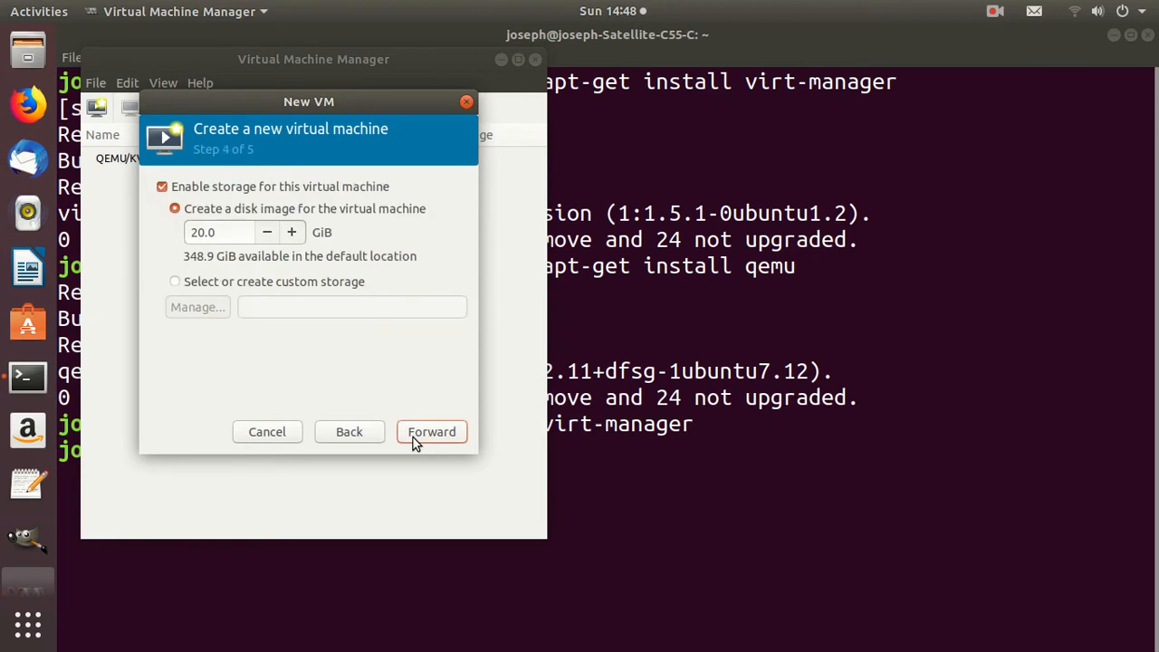
{"action": "left_click", "coordinate": [412, 437]}
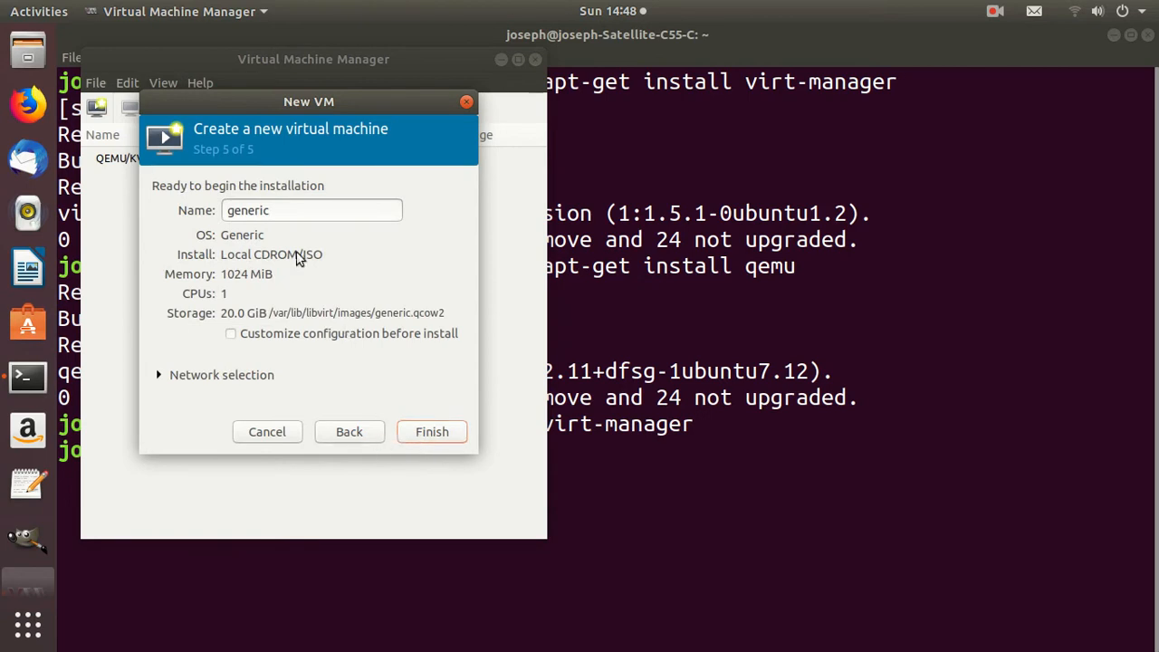
Finish creating the virtual machine with the name generic and boot its Bodhi Linux 5 disc with the live Legacy/BIOS option
{"action": "left_click", "coordinate": [420, 438]}
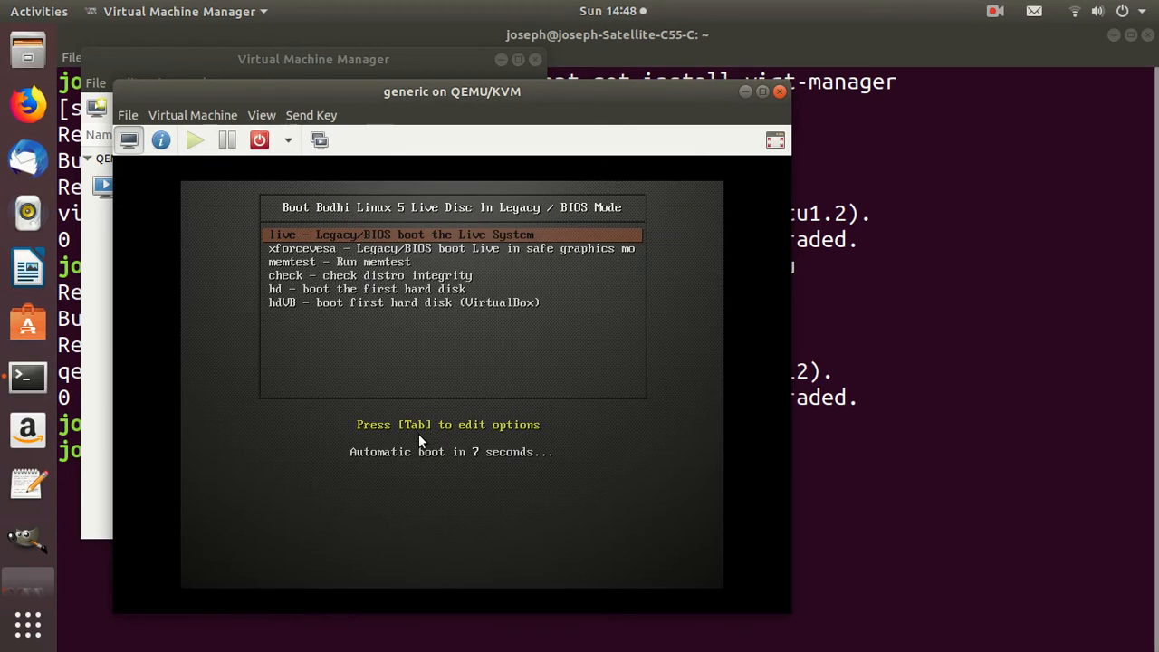
{"action": "key", "text": "Down"}
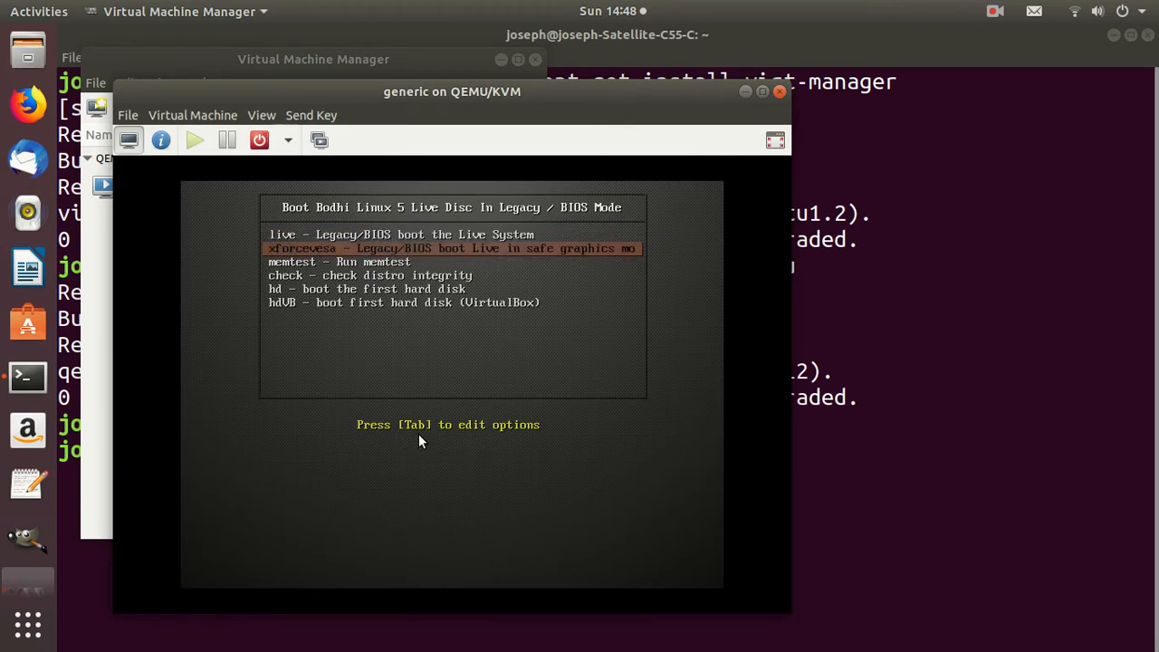
{"action": "key", "text": "Down"}
{"action": "key", "text": "Down"}
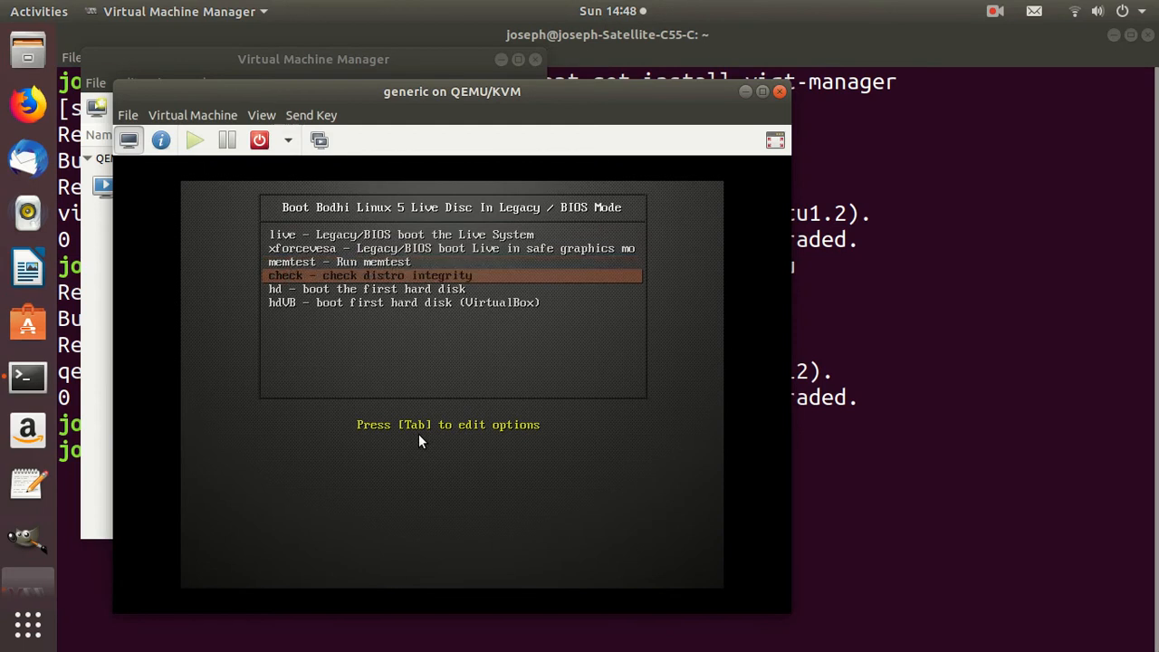
{"action": "key", "text": "Down"}
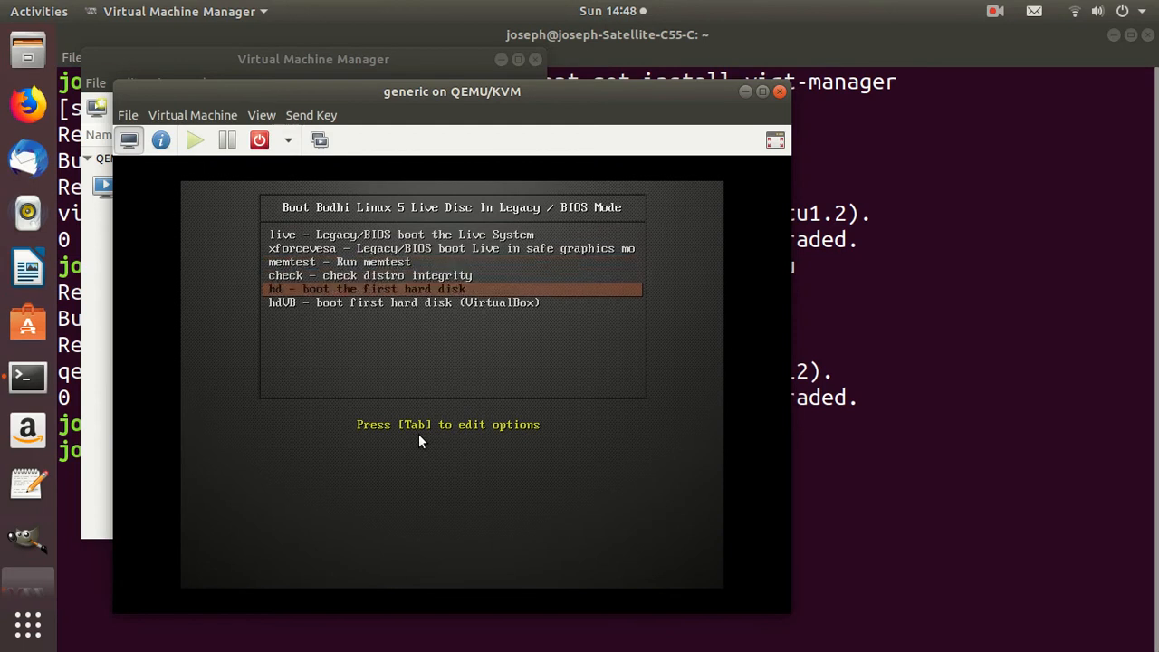
{"action": "key", "text": "Up"}
{"action": "key", "text": "Up"}
{"action": "key", "text": "Up"}
{"action": "key", "text": "Up"}
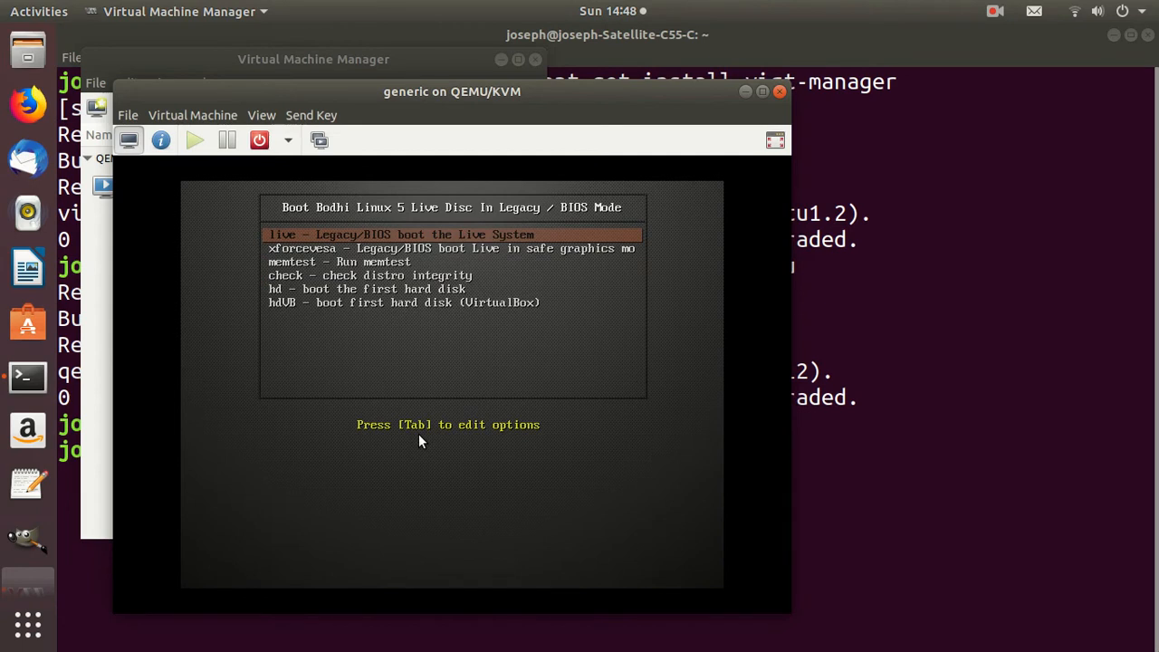
{"action": "key", "text": "Down"}
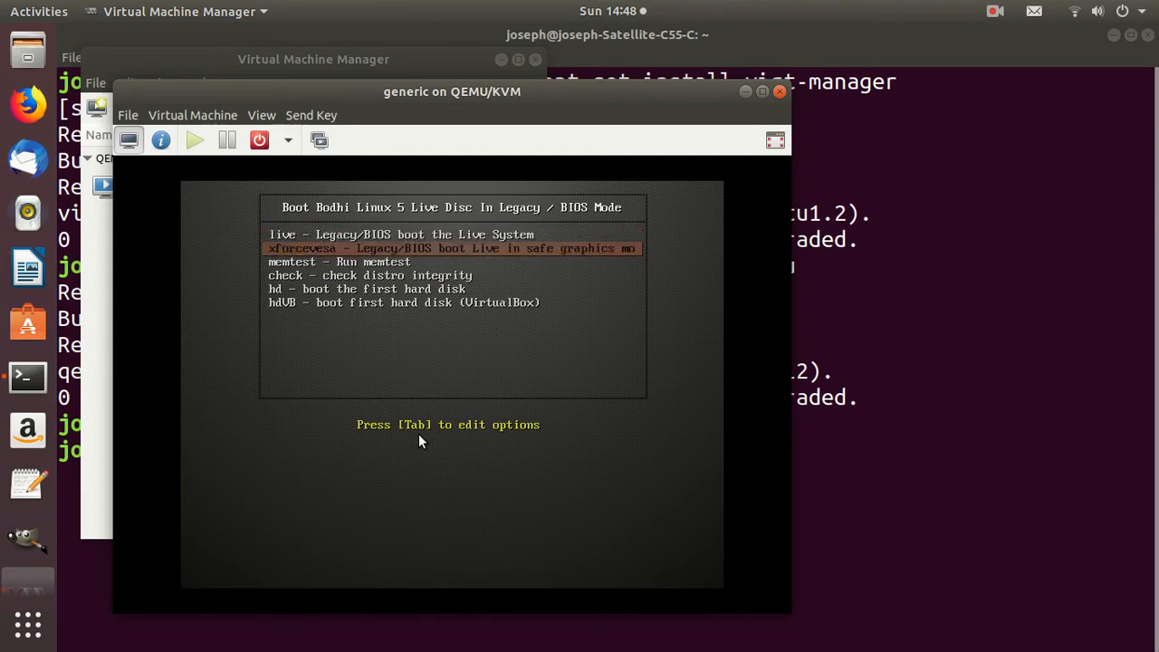
{"action": "key", "text": "Up"}
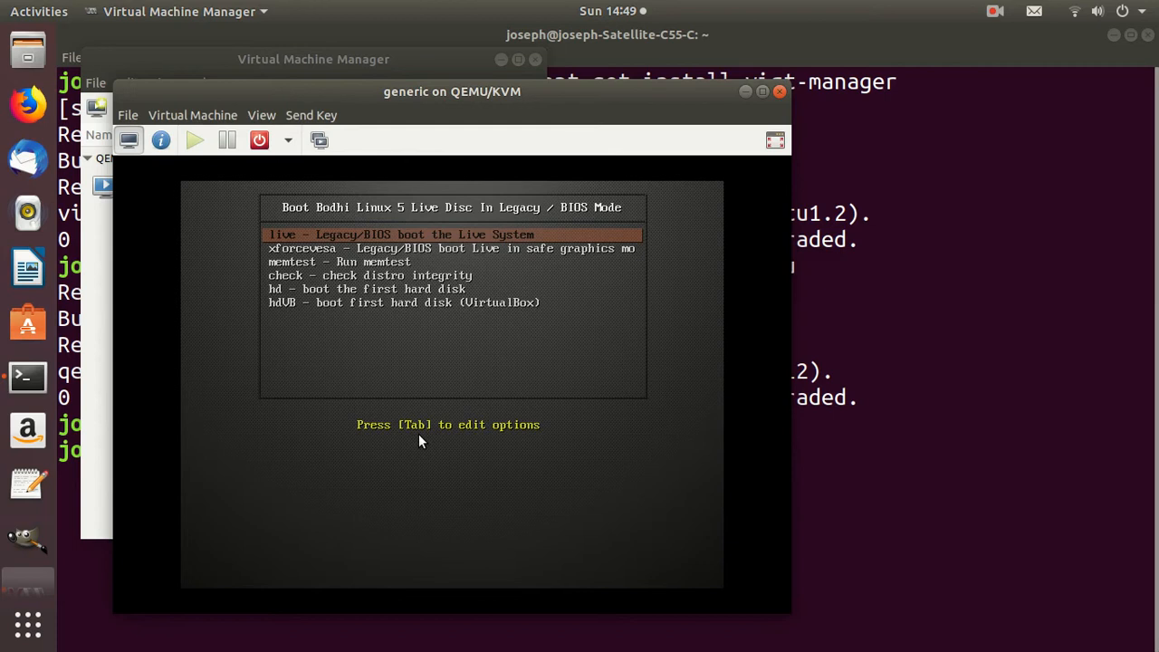
{"action": "key", "text": "Return"}
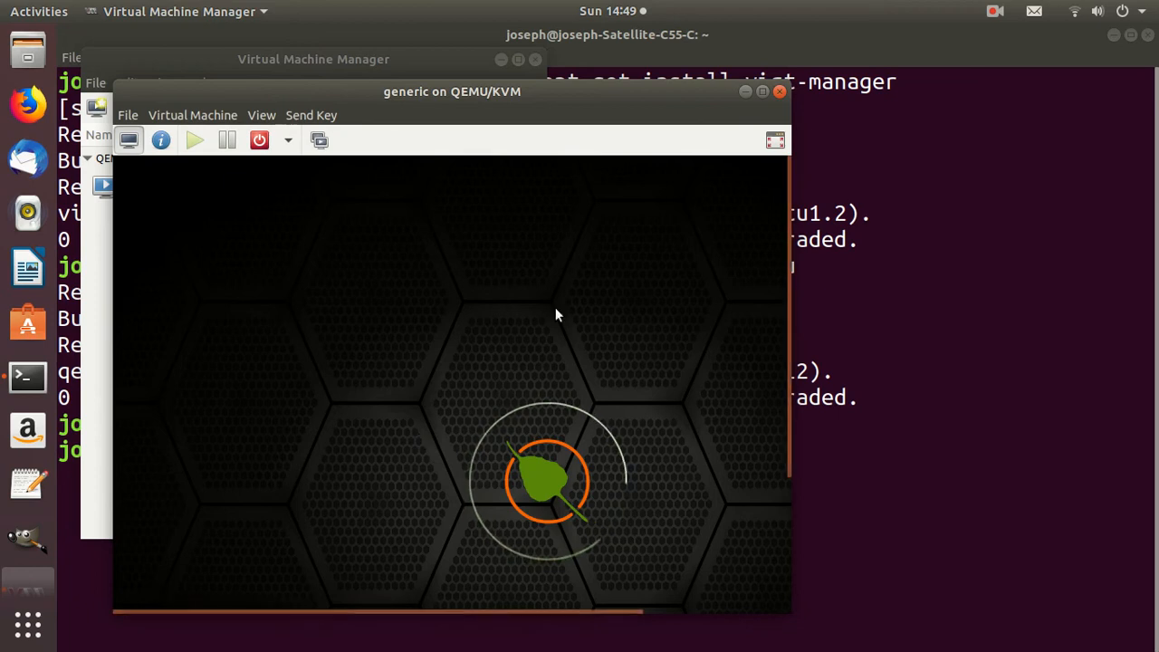
Maximize the console window of the generic virtual machine
{"action": "left_click", "coordinate": [761, 92]}
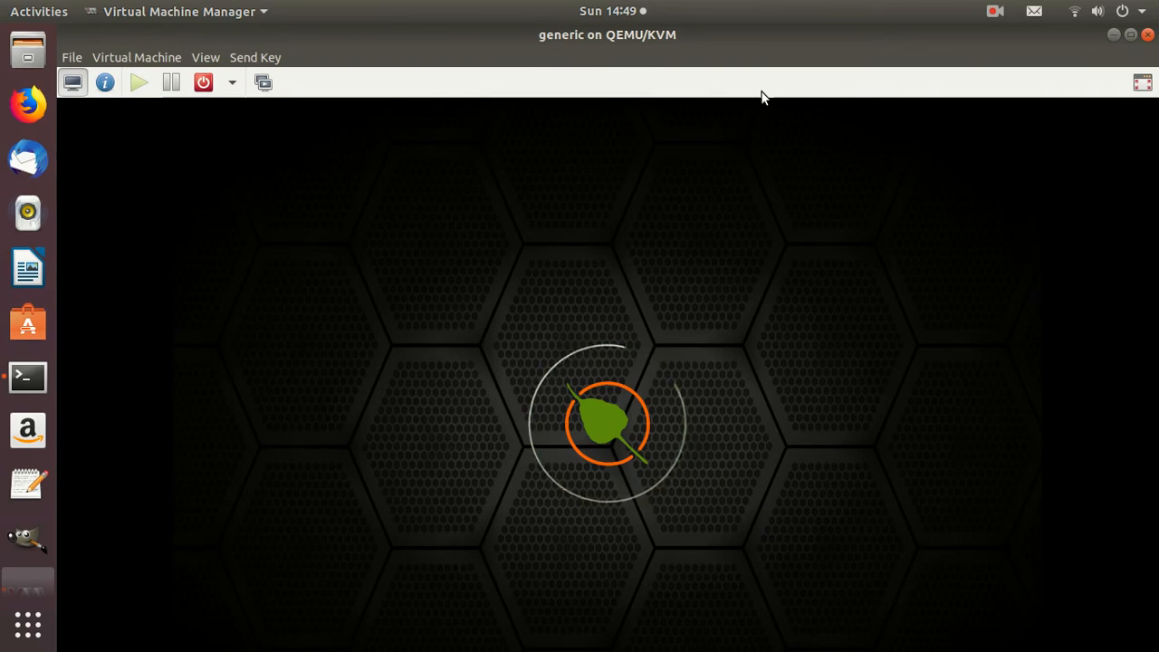
{"action": "left_click", "coordinate": [993, 13]}
{"action": "left_click", "coordinate": [990, 83]}
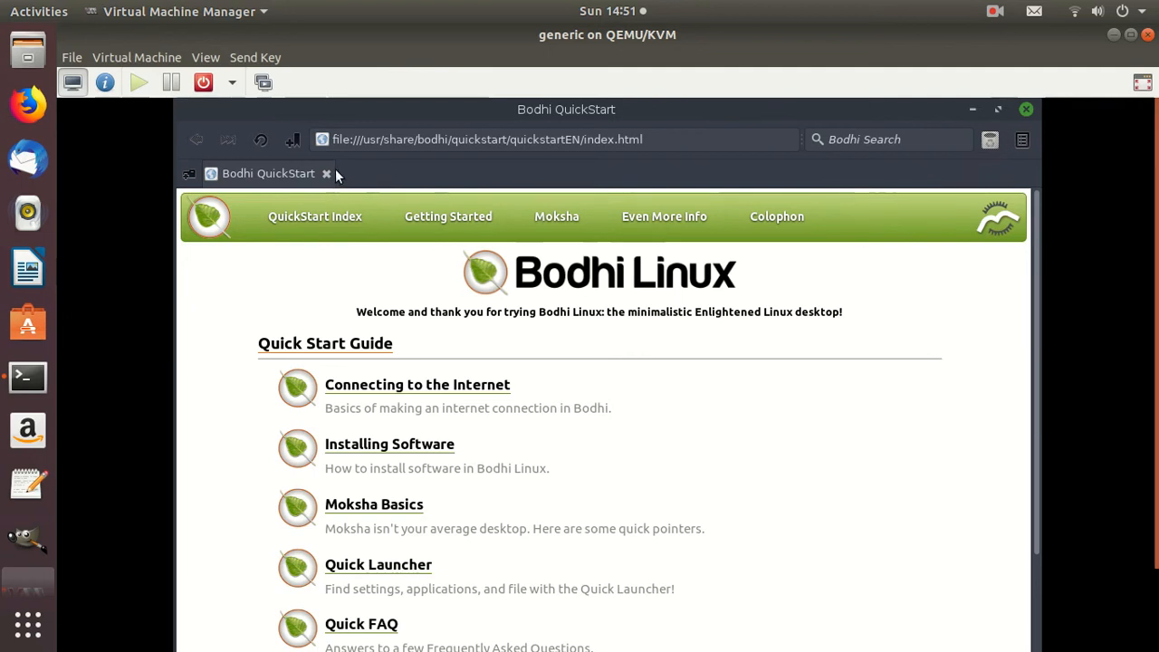
Try to close the Bodhi QuickStart window in the guest and release the pointer from the virtual machine
{"action": "left_click", "coordinate": [1026, 110]}
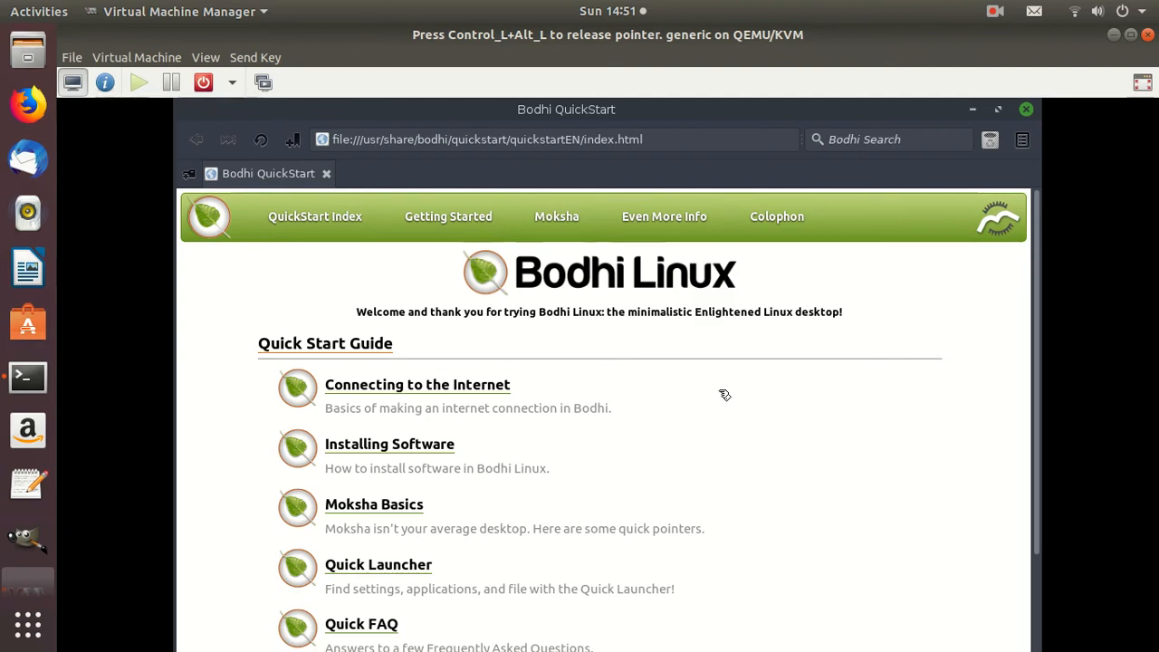
{"action": "key", "text": "ctrl+alt"}
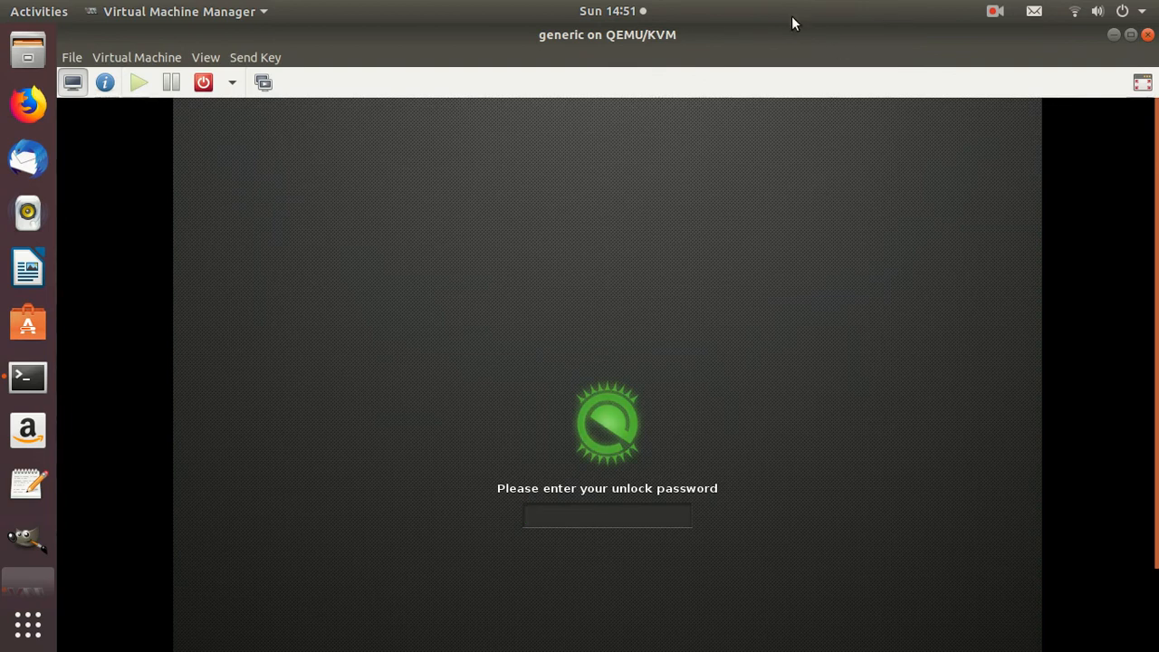
Unlock the Bodhi Linux guest desktop with the unlock password left blank
{"action": "left_click", "coordinate": [653, 505]}
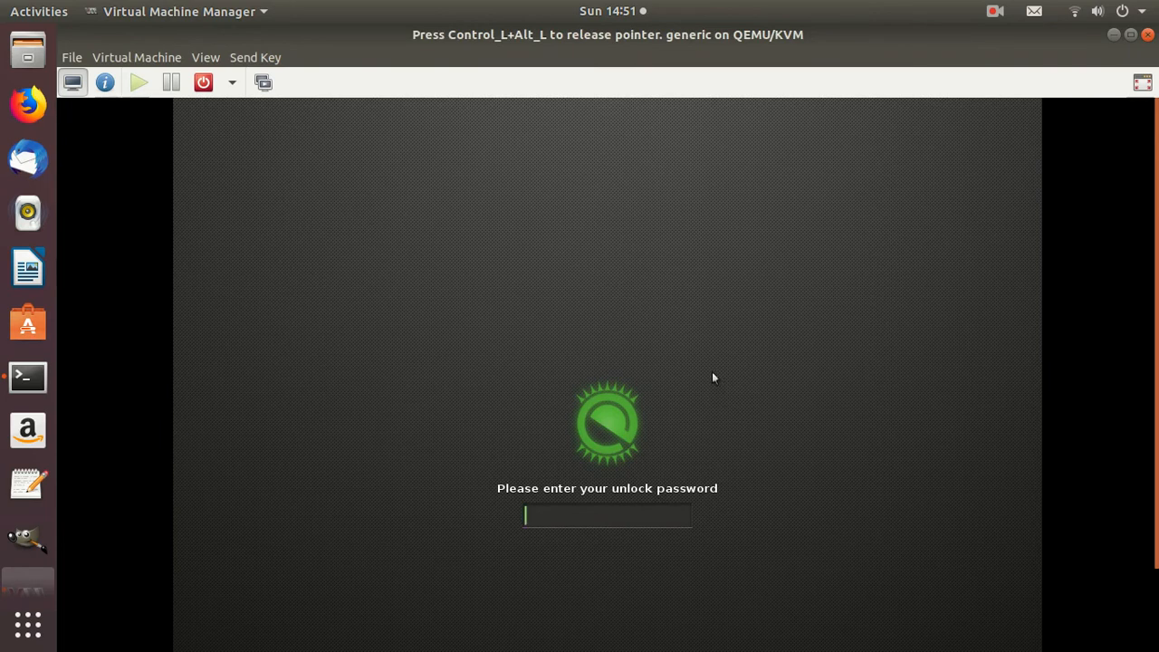
{"action": "key", "text": "Return"}
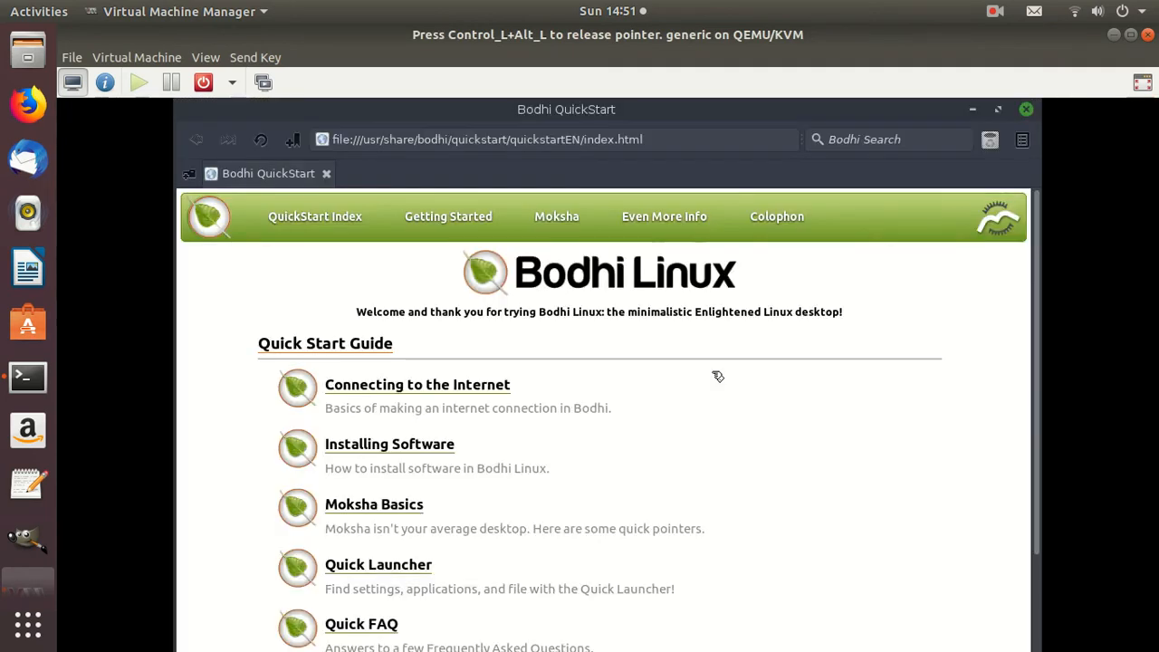
Release the pointer from the guest, leave the virtual machine's console and close Virtual Machine Manager
{"action": "mouse_move", "coordinate": [563, 229]}
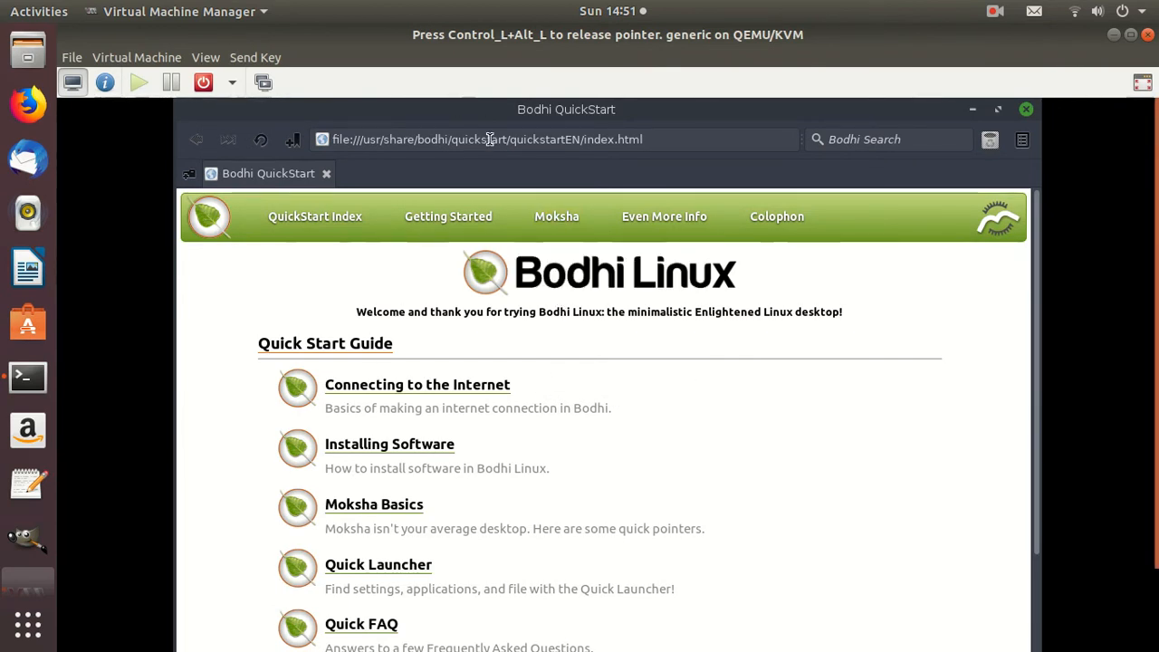
{"action": "key", "text": "ctrl+alt+l"}
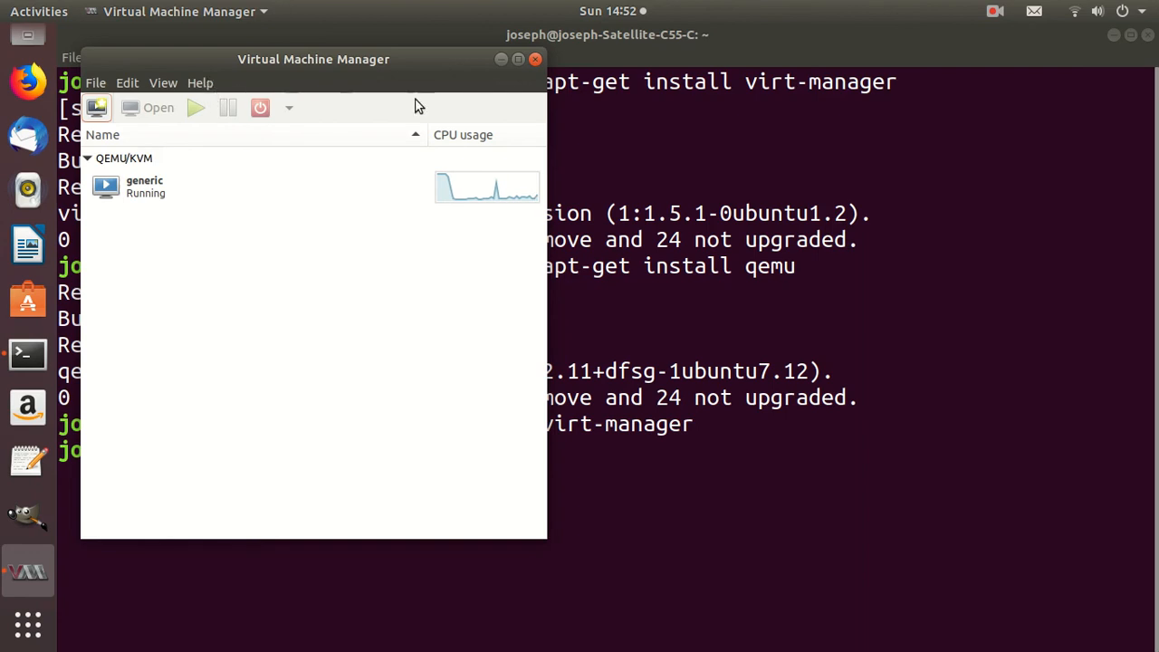
{"action": "left_click", "coordinate": [535, 60]}
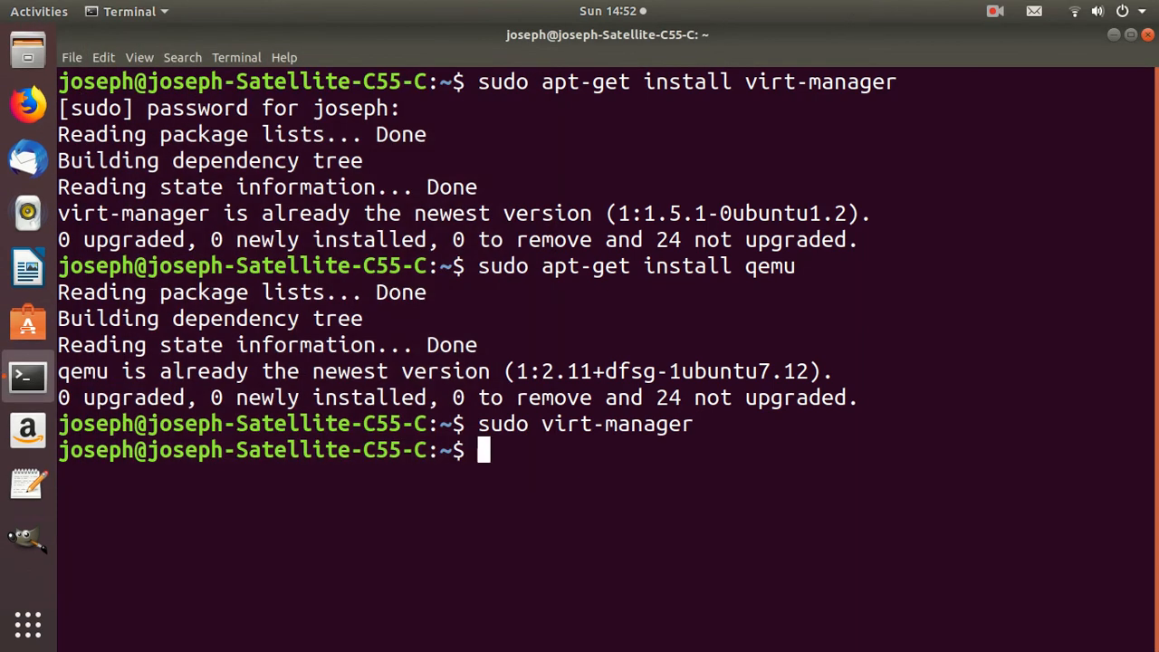
{"action": "left_click", "coordinate": [999, 12]}
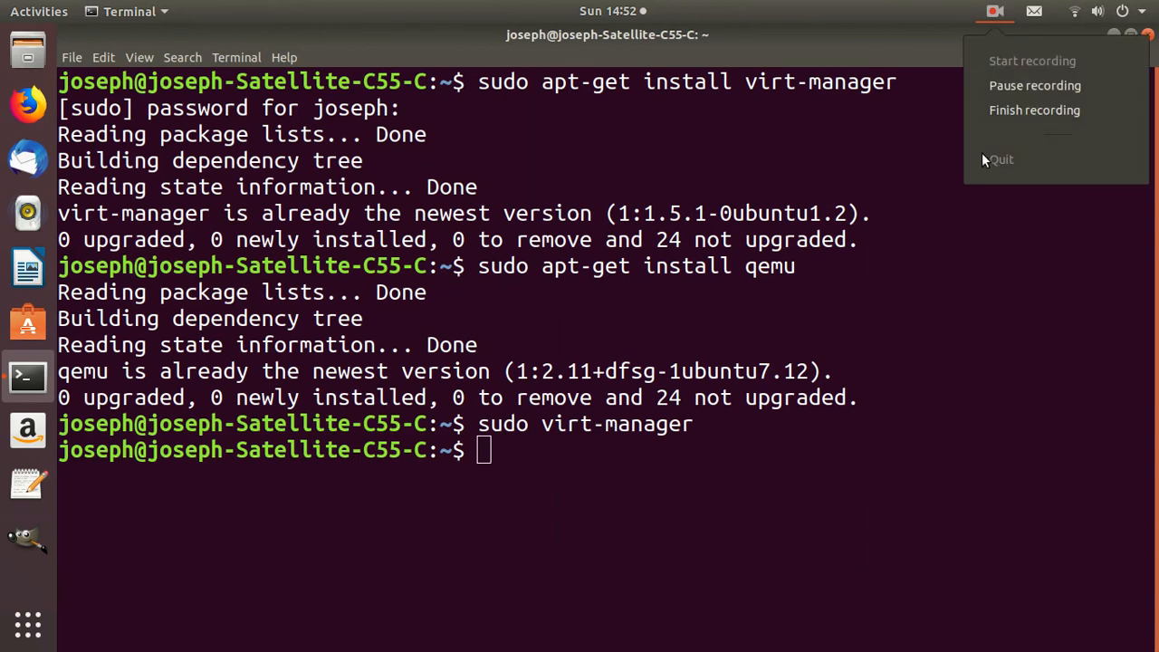